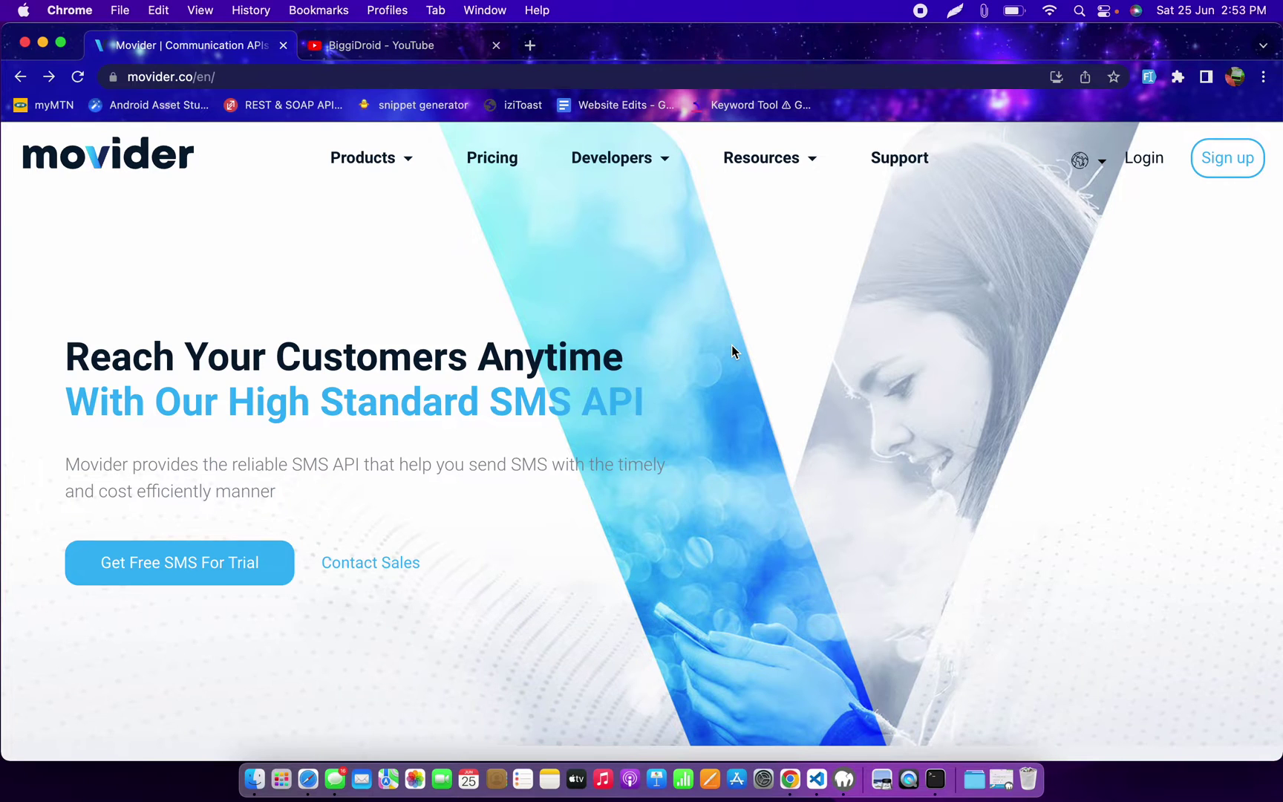
# Step: Scroll through the Movider homepage to look over its content
pyautogui.scroll(-5, 732, 348)
pyautogui.scroll(5, 732, 347)
pyautogui.scroll(-5, 732, 346)
pyautogui.scroll(-3, 732, 345)
pyautogui.scroll(8, 732, 345)
pyautogui.scroll(-10, 714, 356)
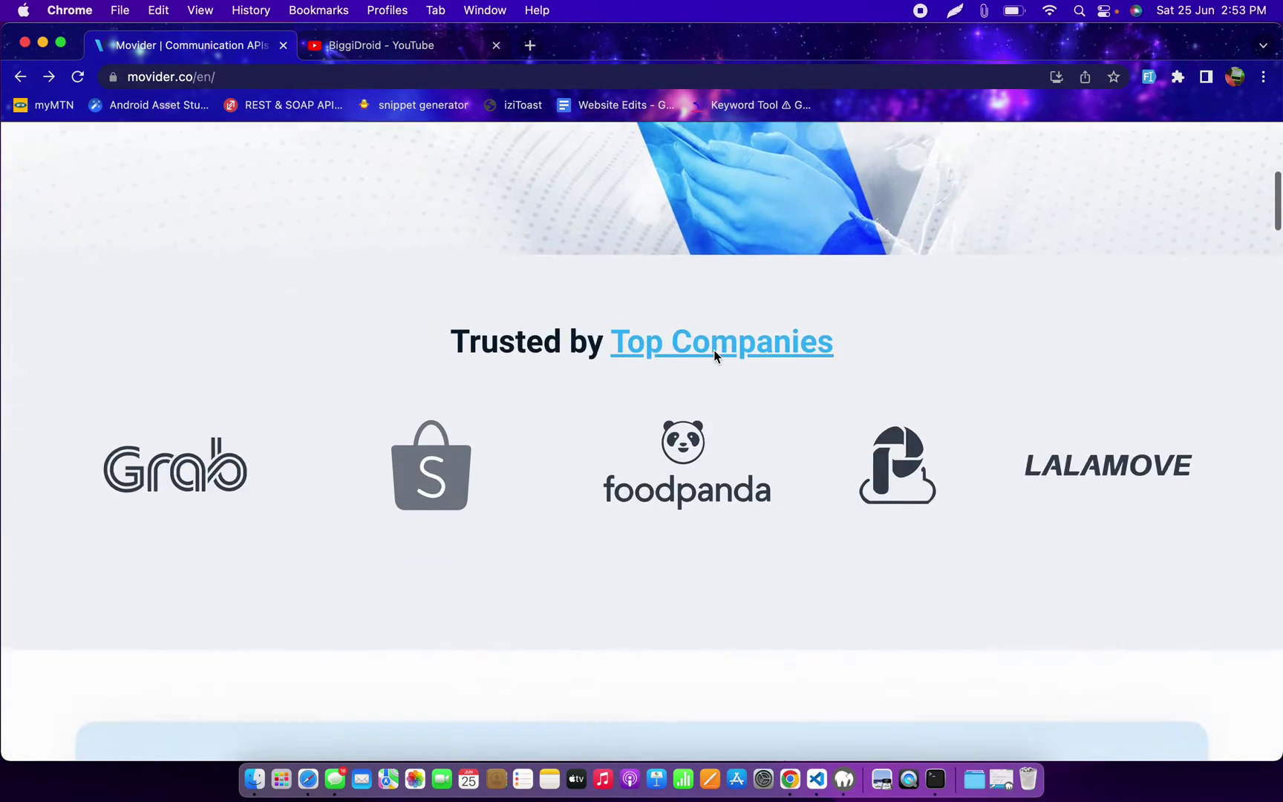
pyautogui.scroll(-3, 715, 355)
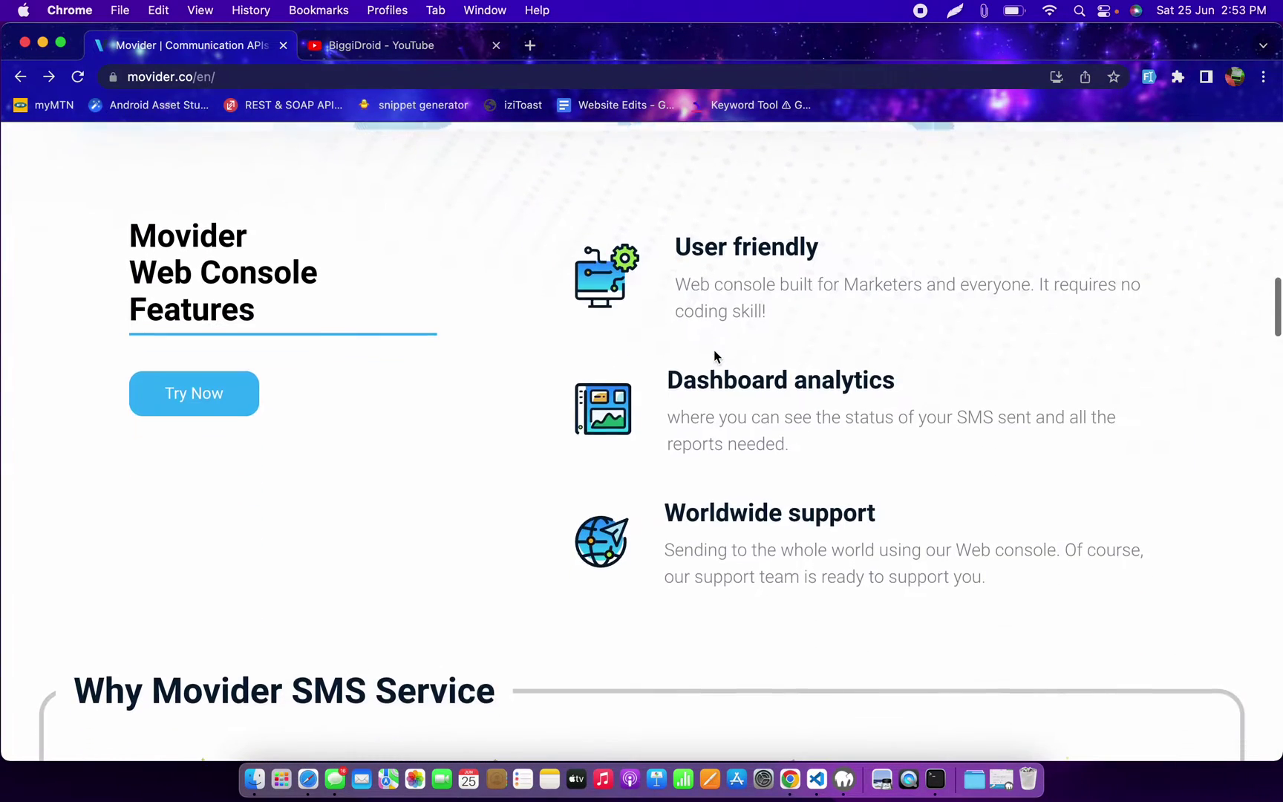
pyautogui.scroll(-5, 715, 356)
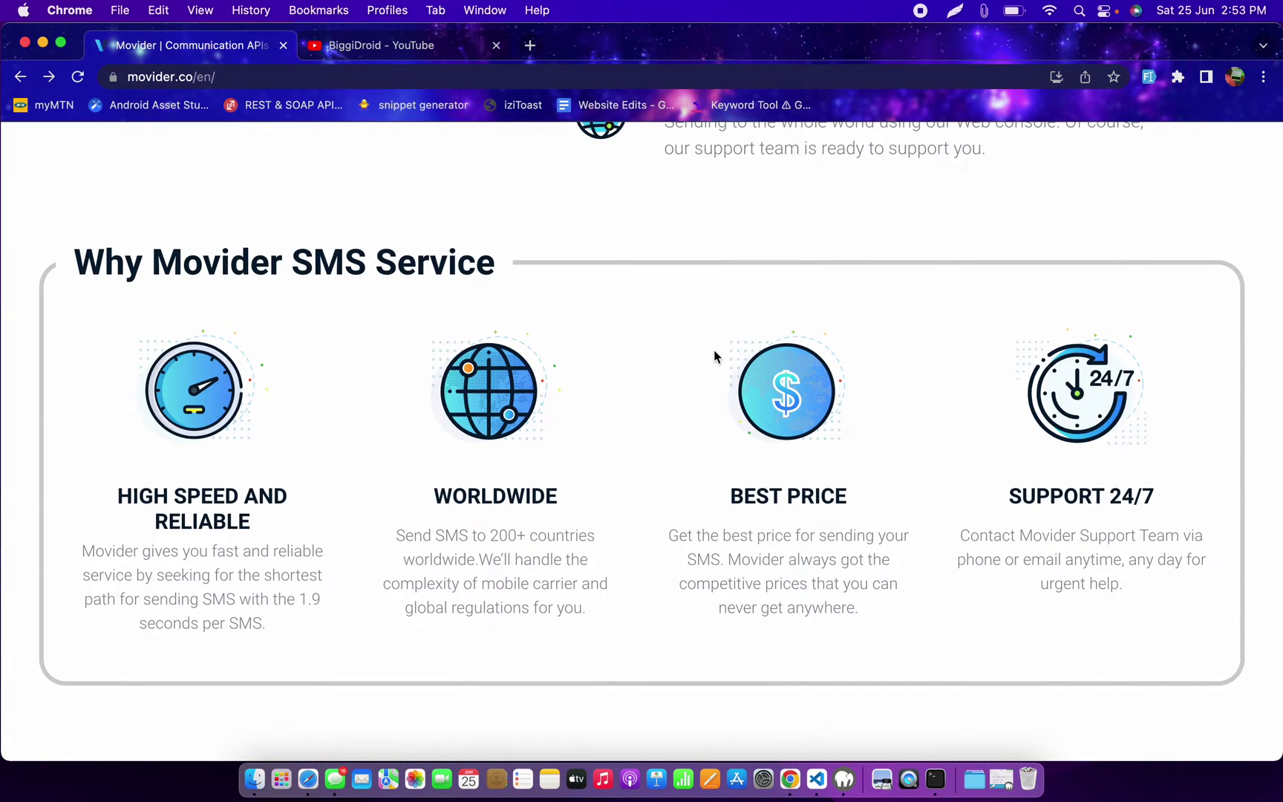
pyautogui.scroll(-10, 713, 355)
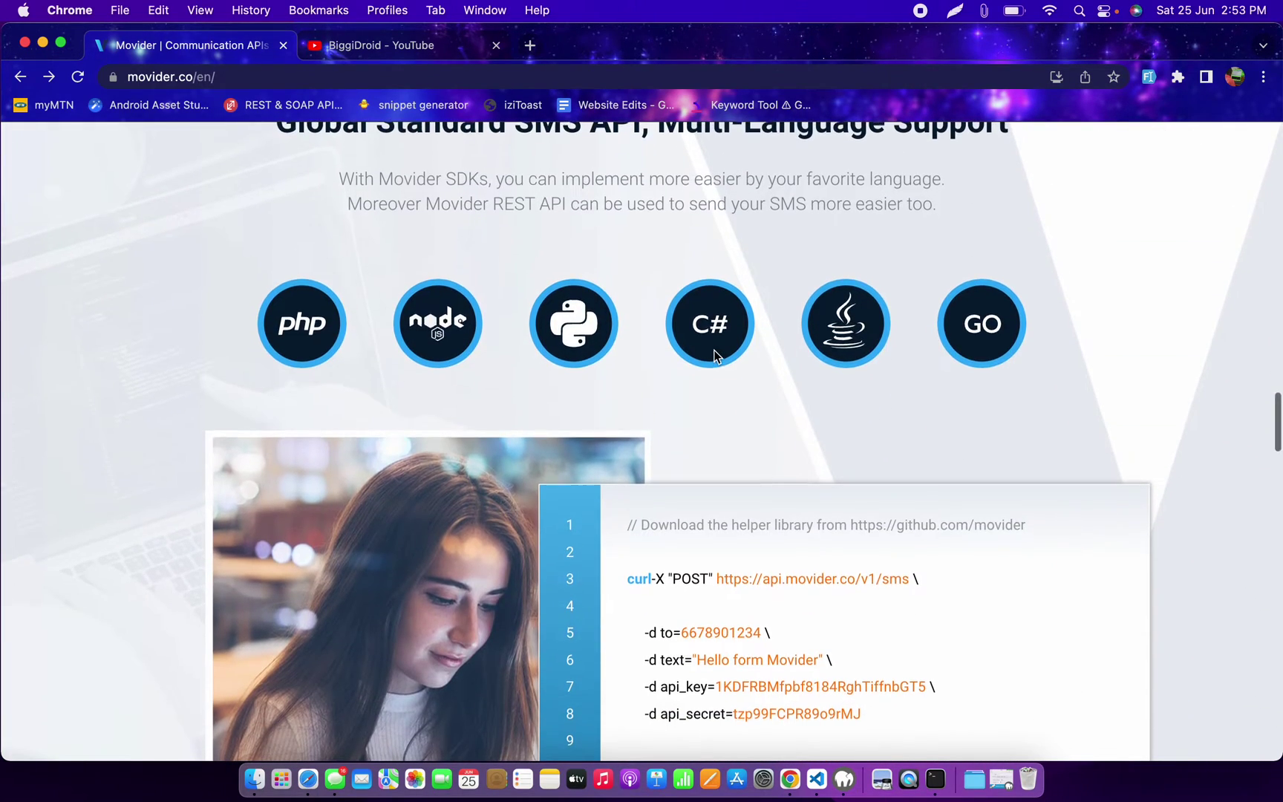
pyautogui.click(713, 354)
# Step: Open and reload the Pricing page, then highlight Nigeria's SMS price of 0.1074 USD
pyautogui.click(494, 158)
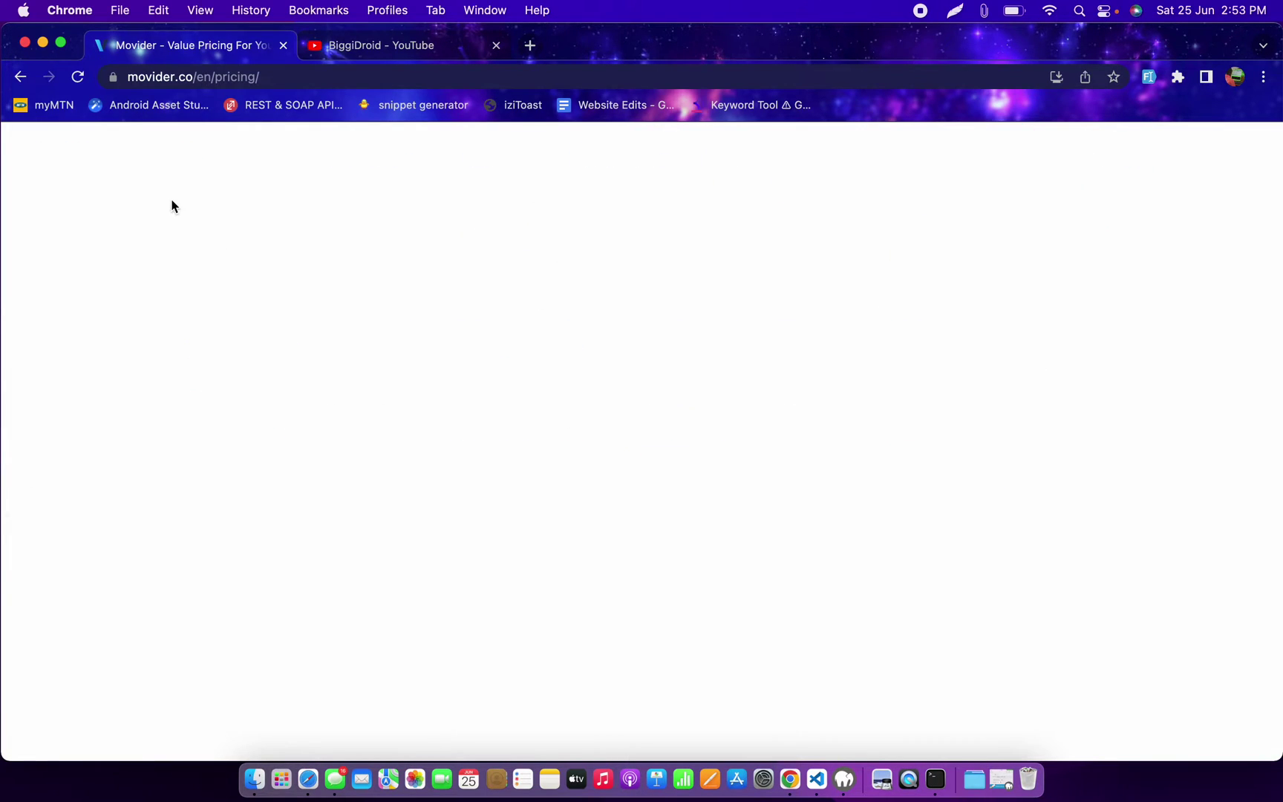
pyautogui.click(79, 78)
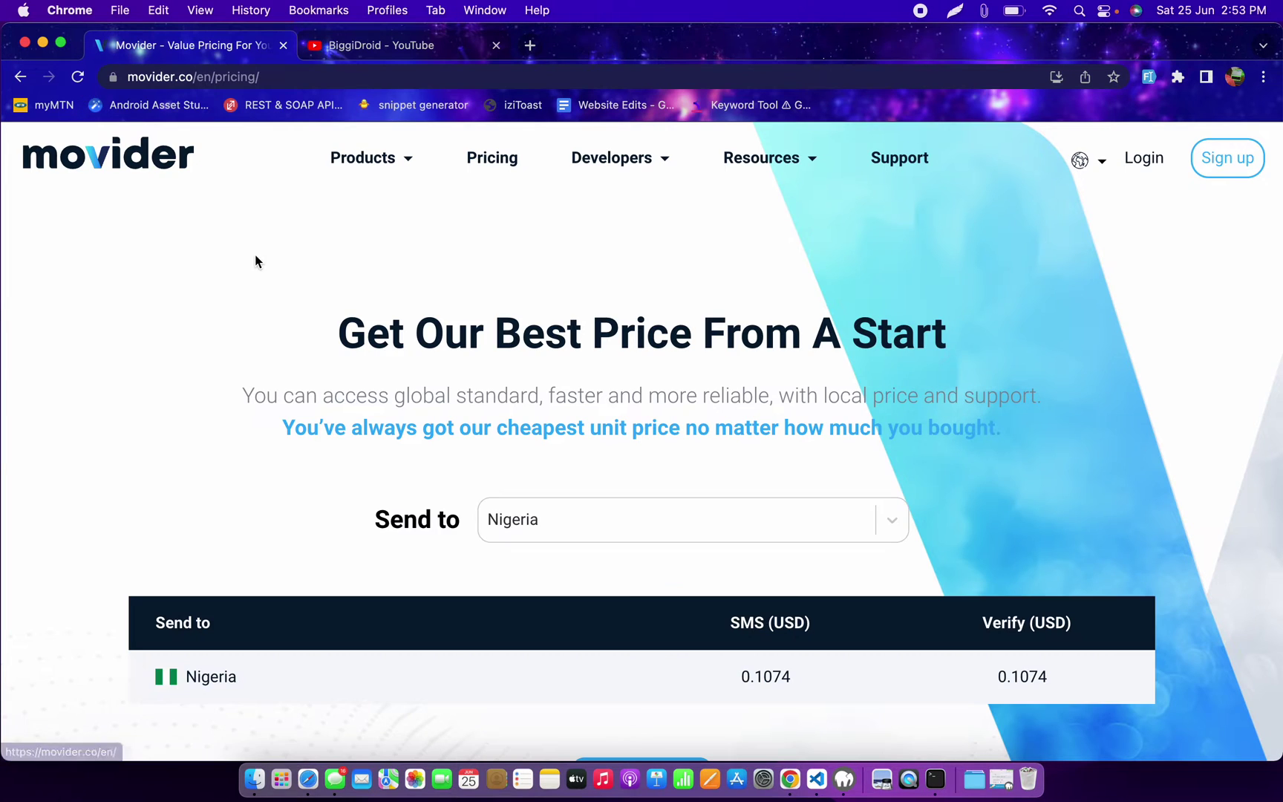
pyautogui.scroll(-2, 520, 409)
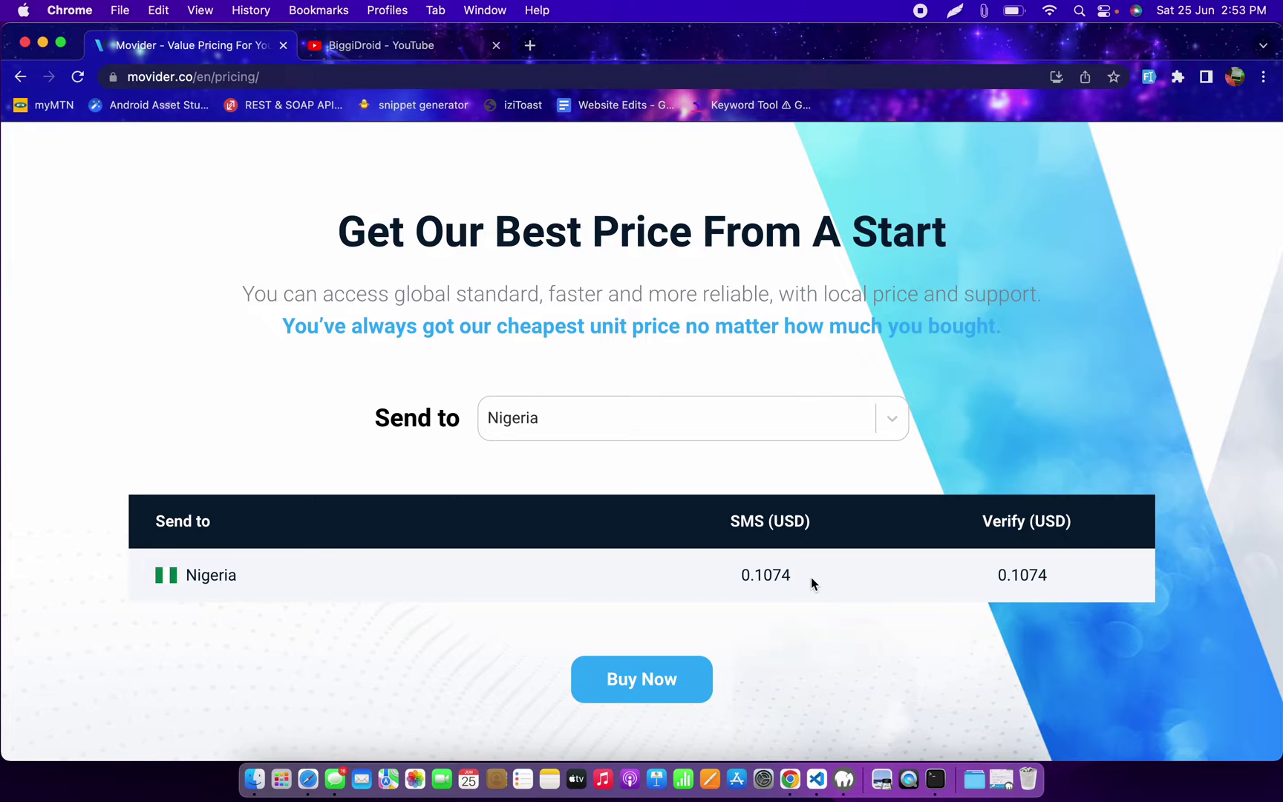
pyautogui.moveTo(811, 578); pyautogui.dragTo(720, 575)
pyautogui.click(721, 575)
pyautogui.scroll(-2, 720, 576)
pyautogui.scroll(3, 720, 575)
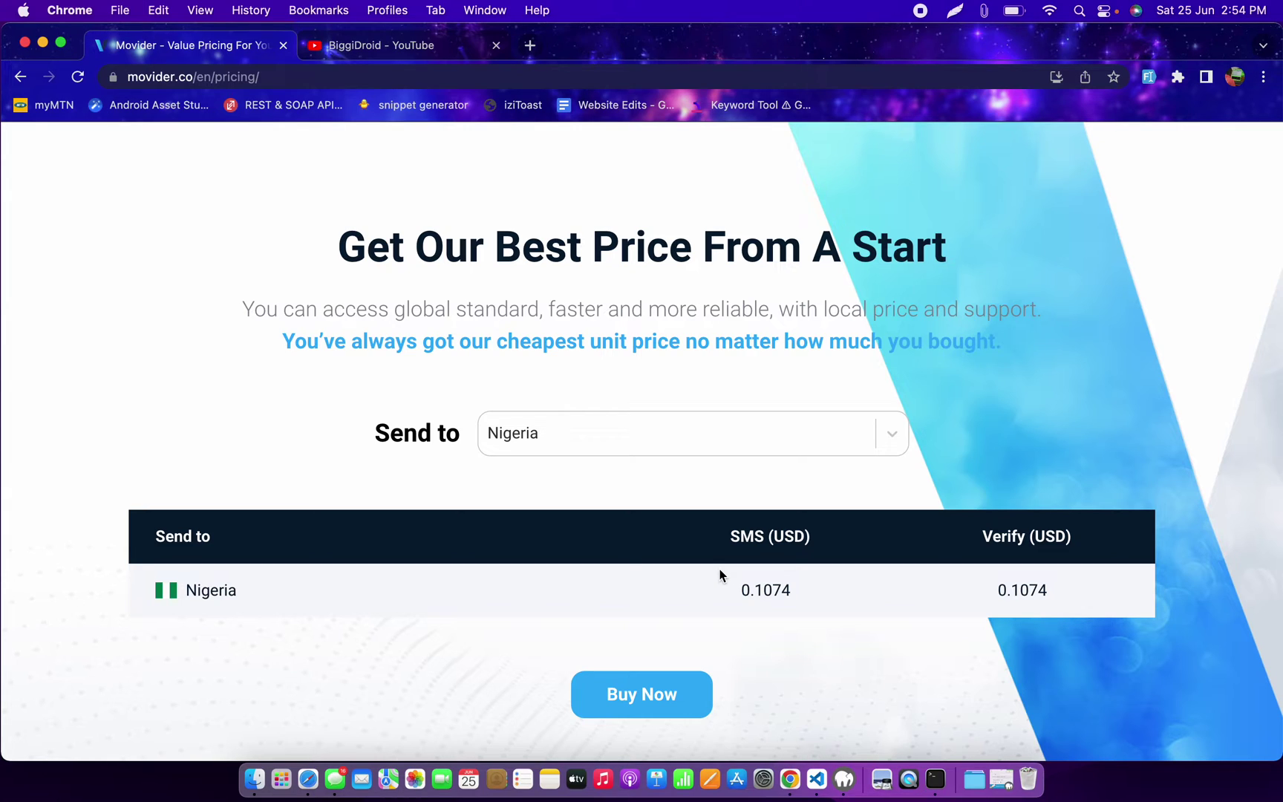
pyautogui.scroll(3, 548, 286)
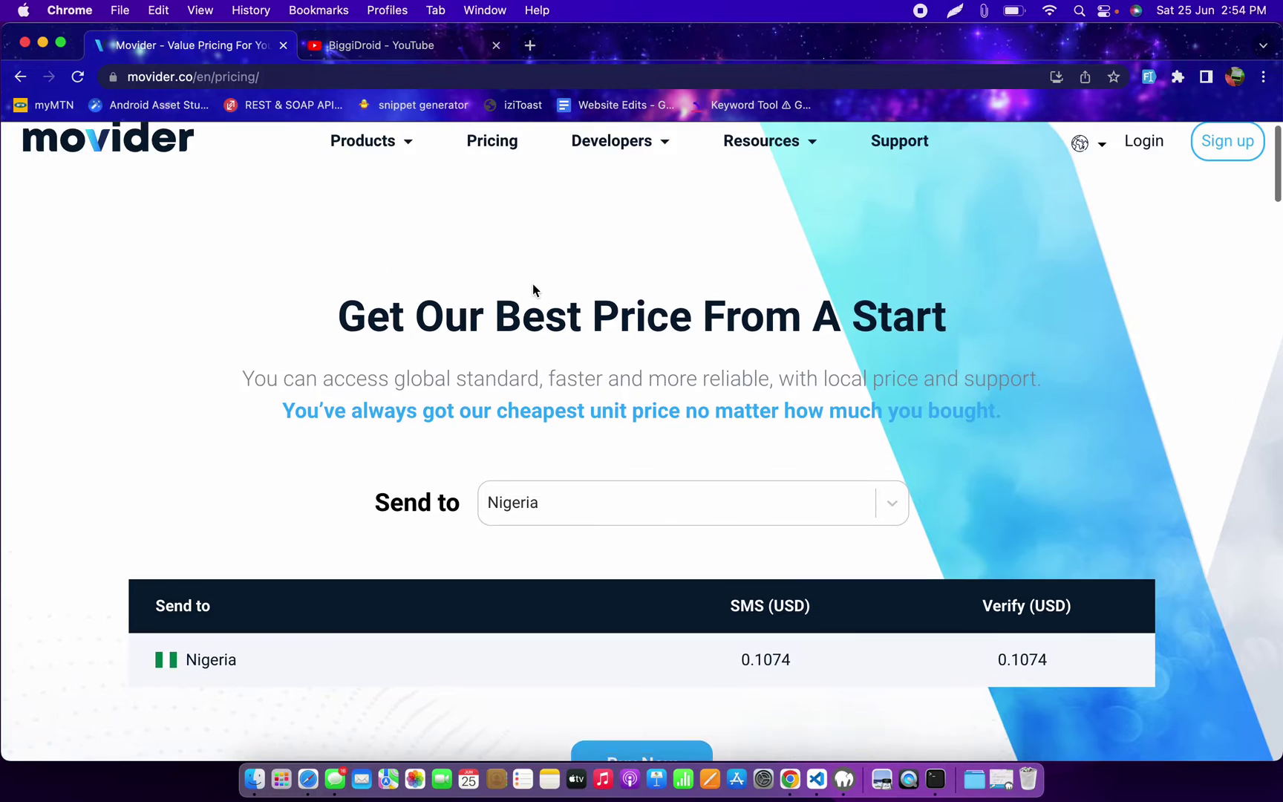
# Step: Log in with the saved credentials, check the total credits, and scroll to the API Key panel
pyautogui.click(1155, 159)
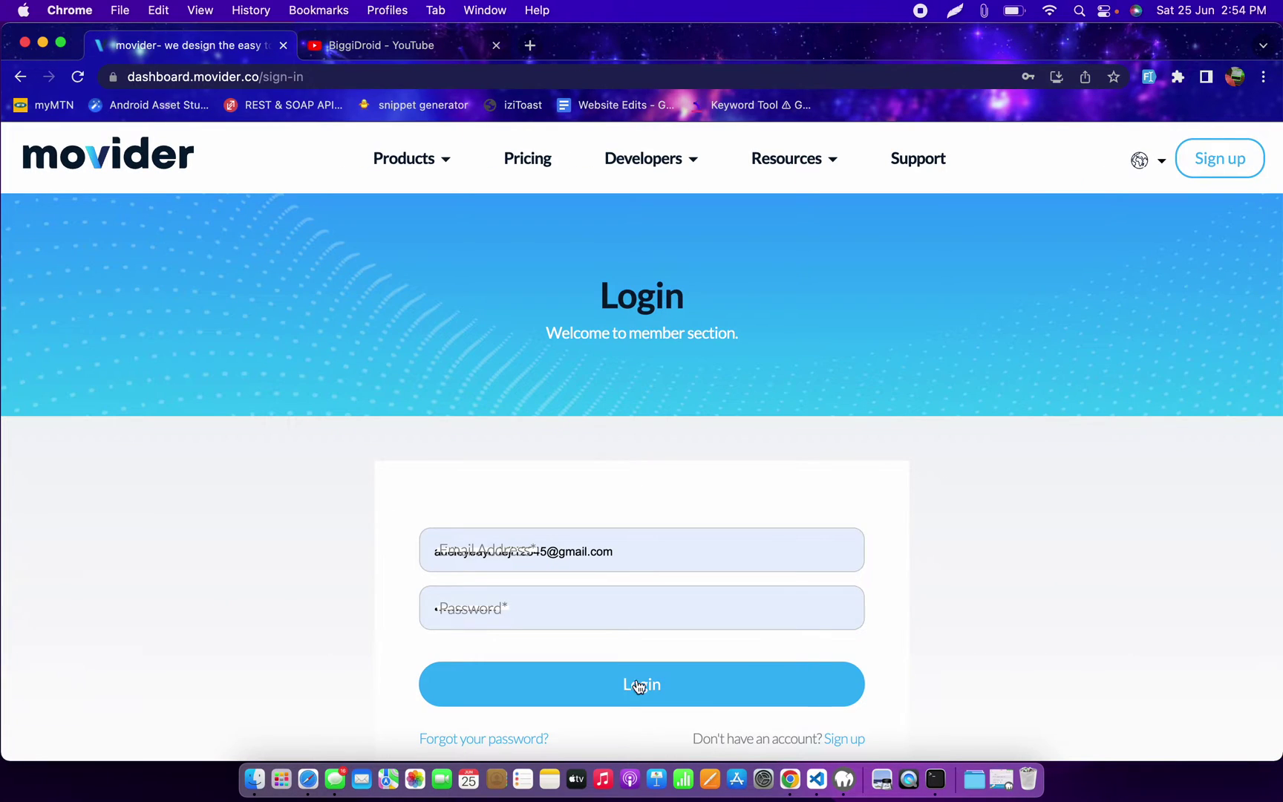
pyautogui.click(637, 696)
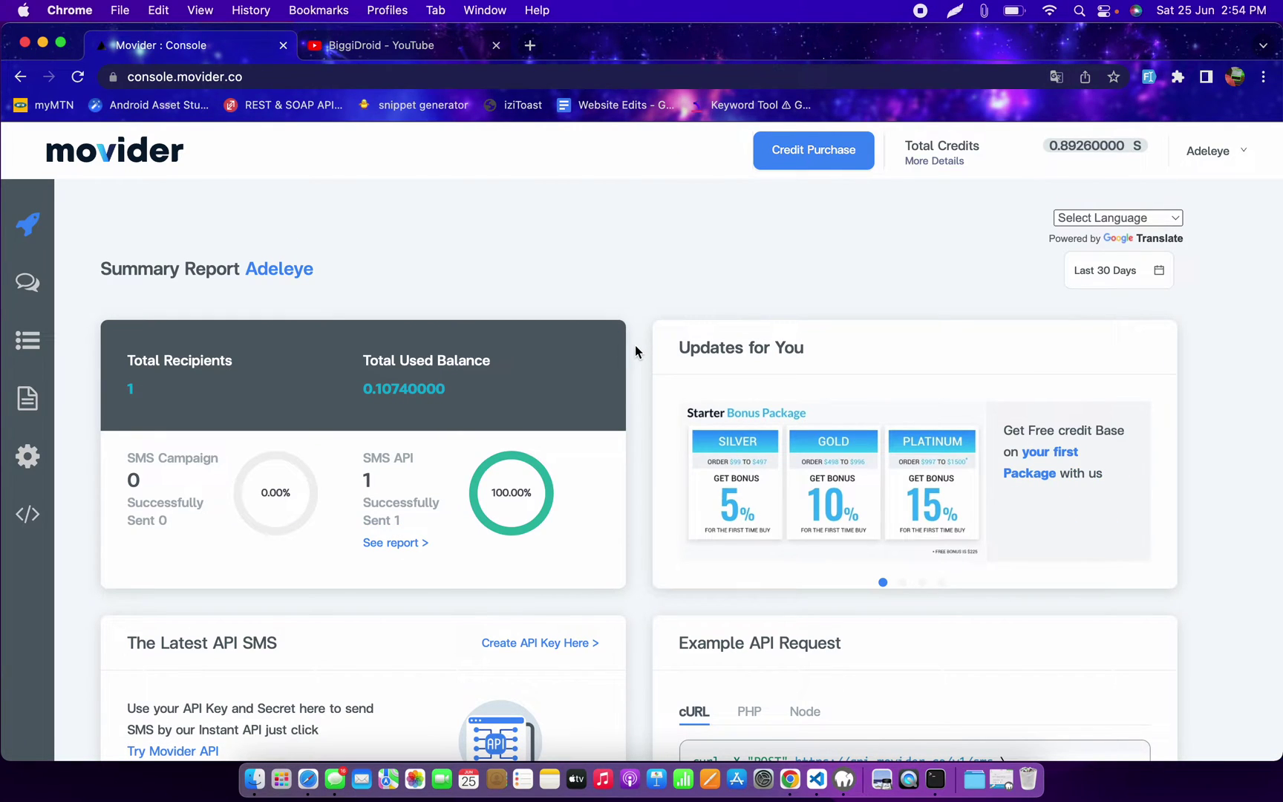
pyautogui.moveTo(1050, 145); pyautogui.dragTo(1118, 144)
pyautogui.click(878, 265)
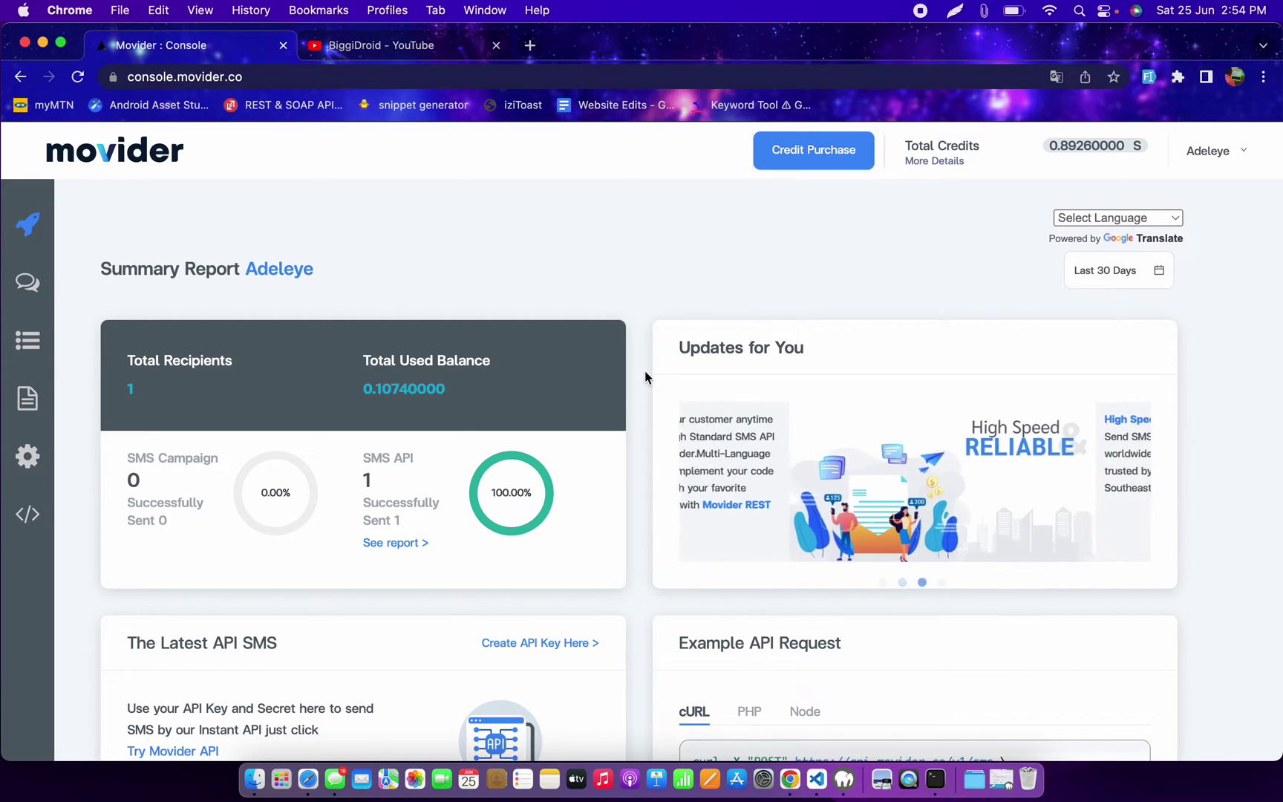
pyautogui.scroll(-5, 645, 371)
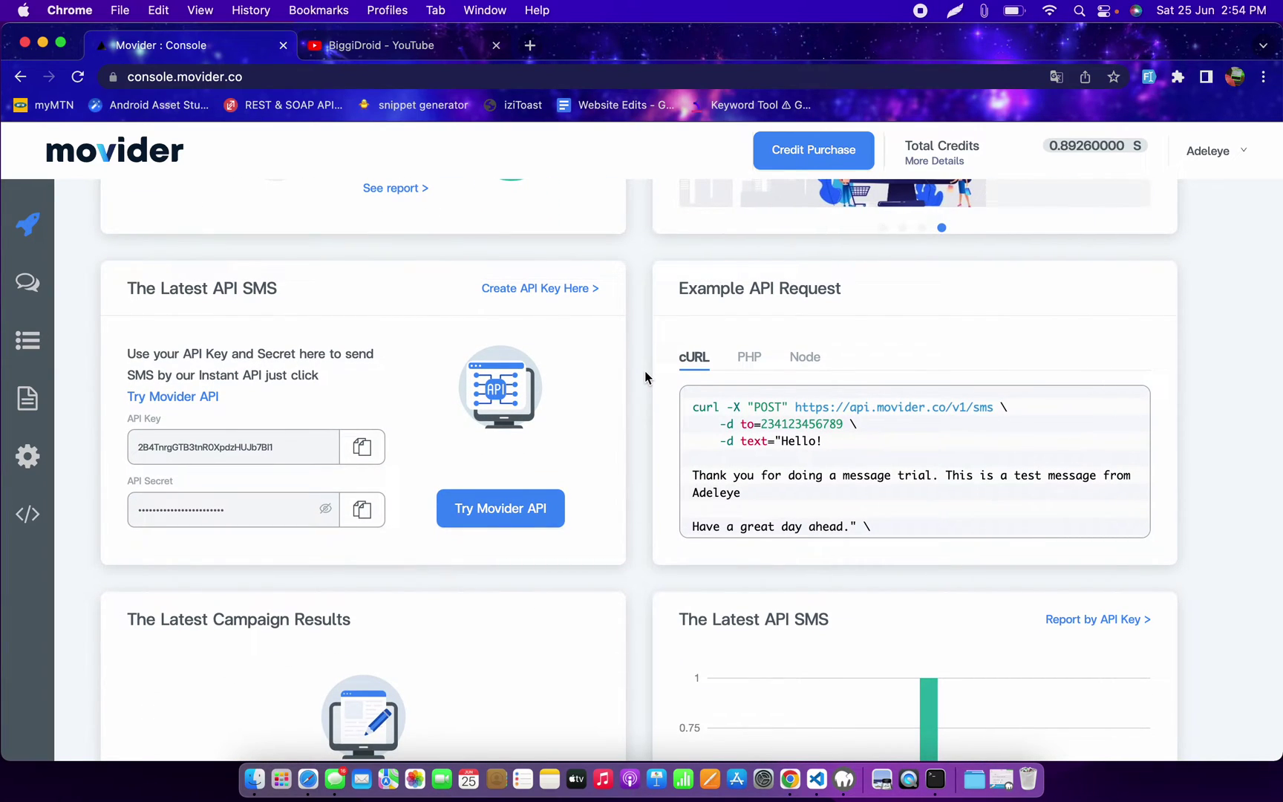
pyautogui.scroll(5, 645, 372)
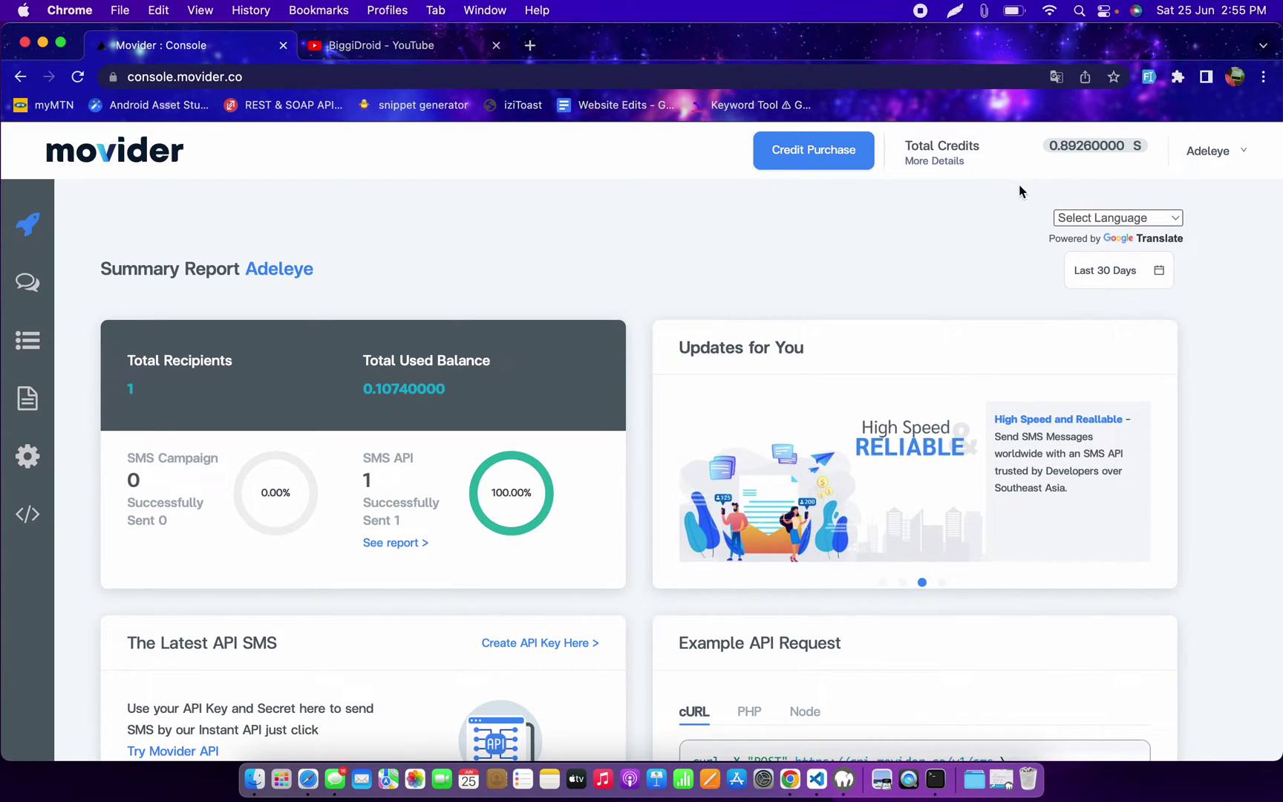
pyautogui.scroll(-5, 500, 332)
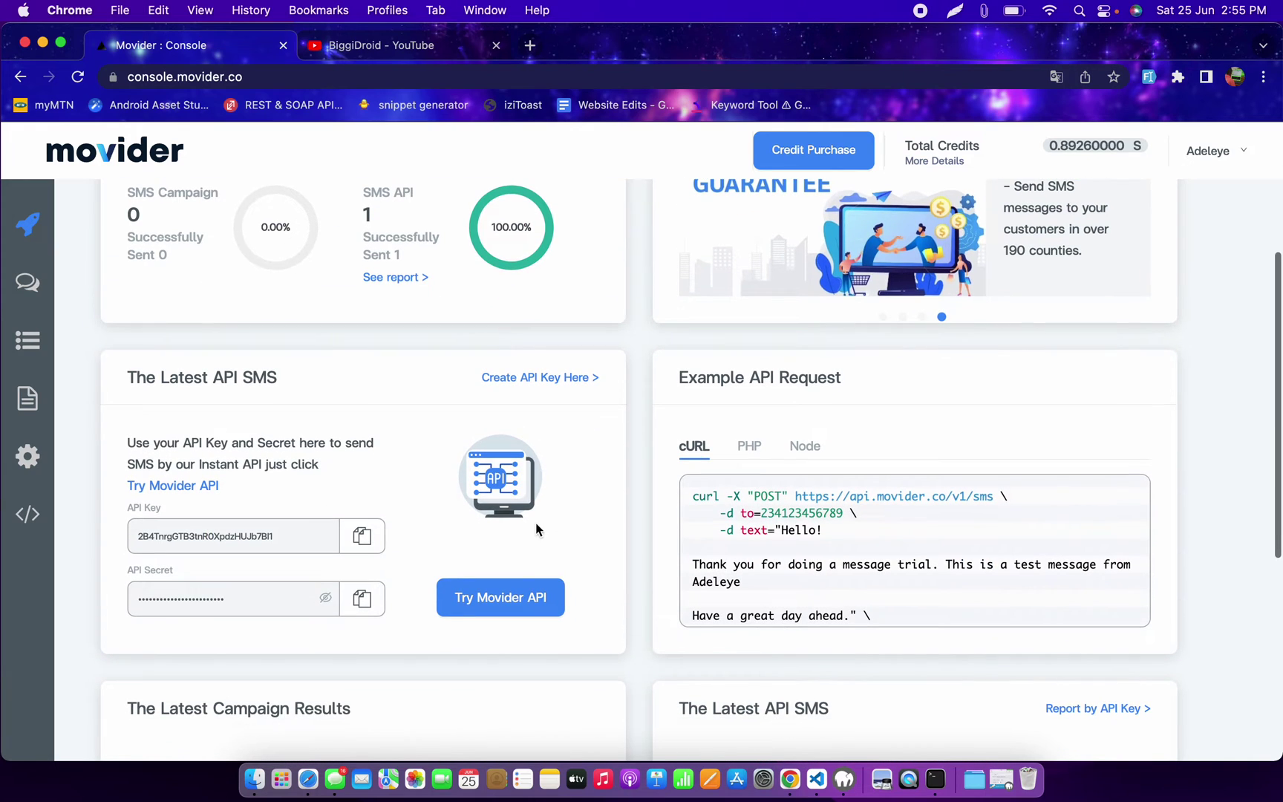
# Step: Open Try Movider API in a new tab, show its Send SMS reference, then return to the console
pyautogui.rightClick(508, 594)
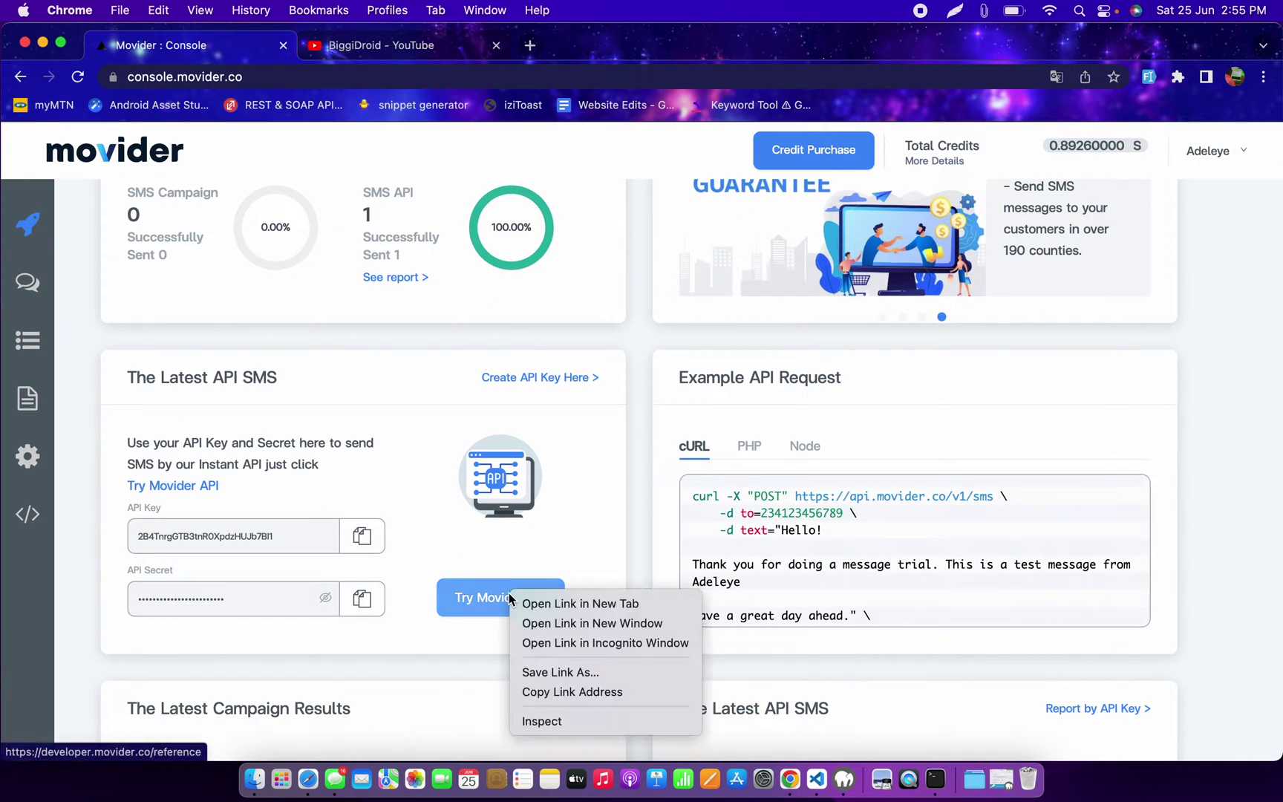
pyautogui.click(553, 602)
pyautogui.scroll(5, 503, 228)
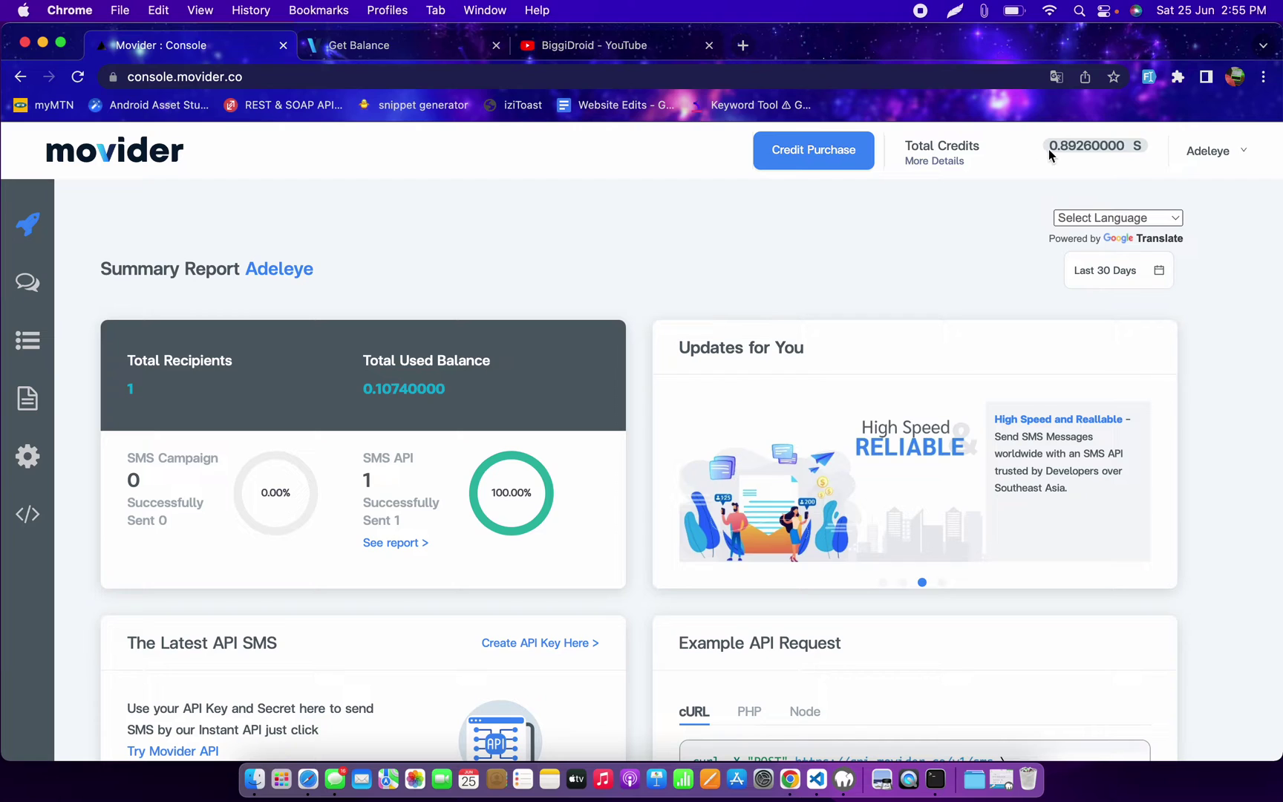
pyautogui.click(383, 52)
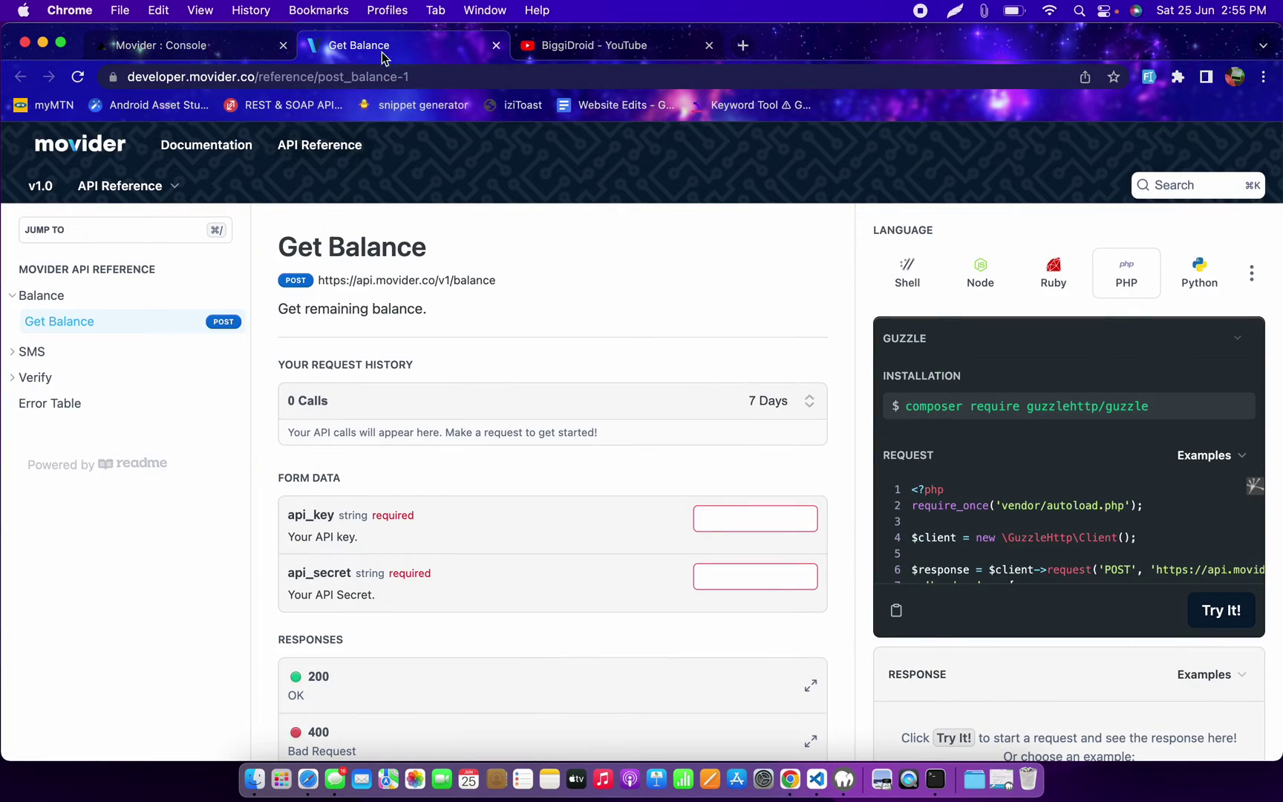
pyautogui.click(86, 363)
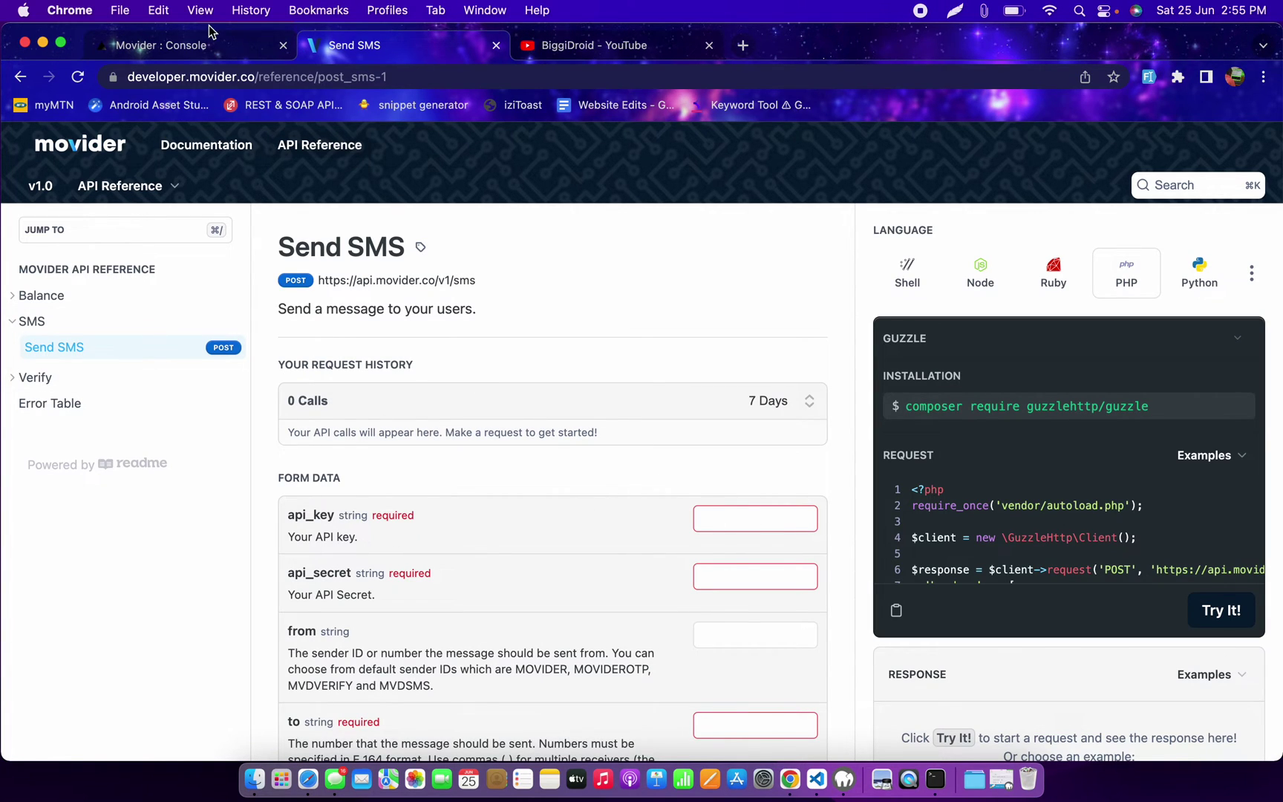
pyautogui.click(193, 44)
pyautogui.scroll(-5, 440, 511)
pyautogui.scroll(-2, 440, 512)
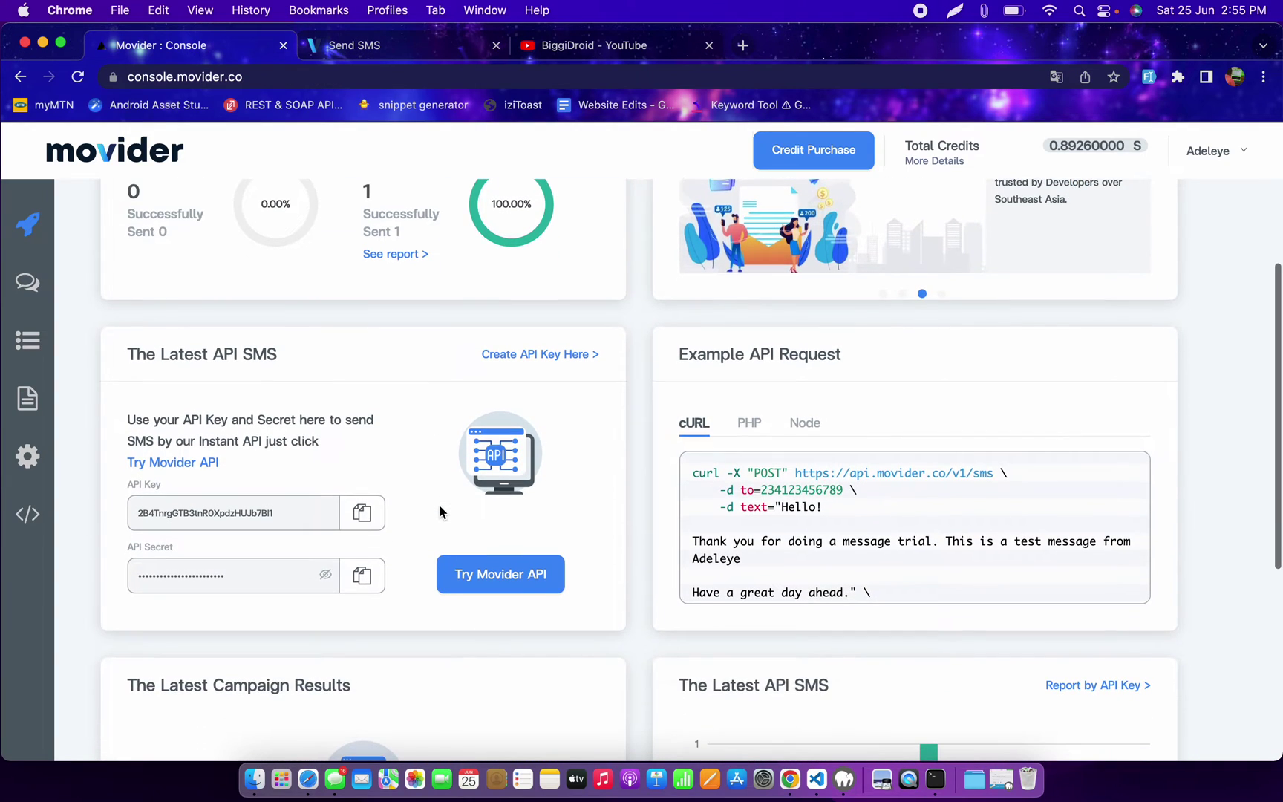
# Step: Copy the console's API key into the Send SMS form's api_key field
pyautogui.click(361, 512)
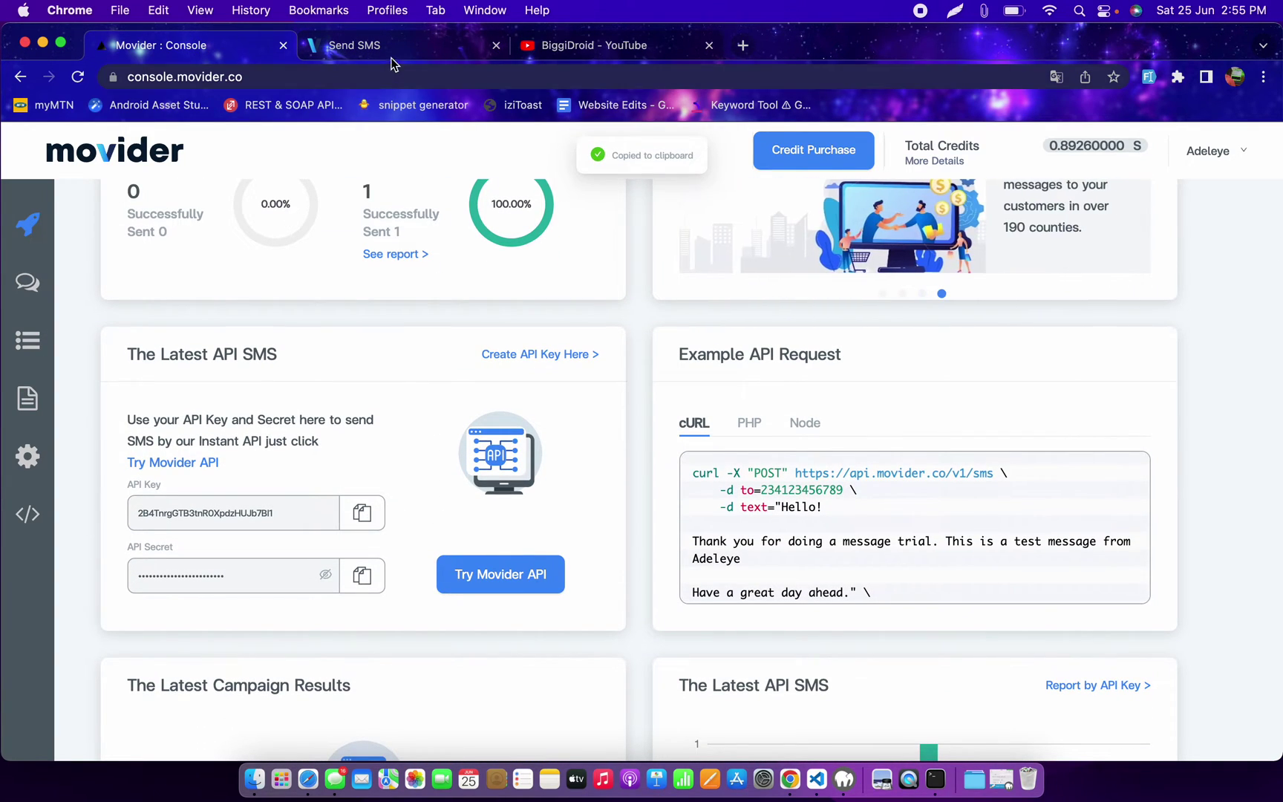
pyautogui.click(401, 43)
pyautogui.click(768, 517)
pyautogui.press('super+v')
pyautogui.click(569, 511)
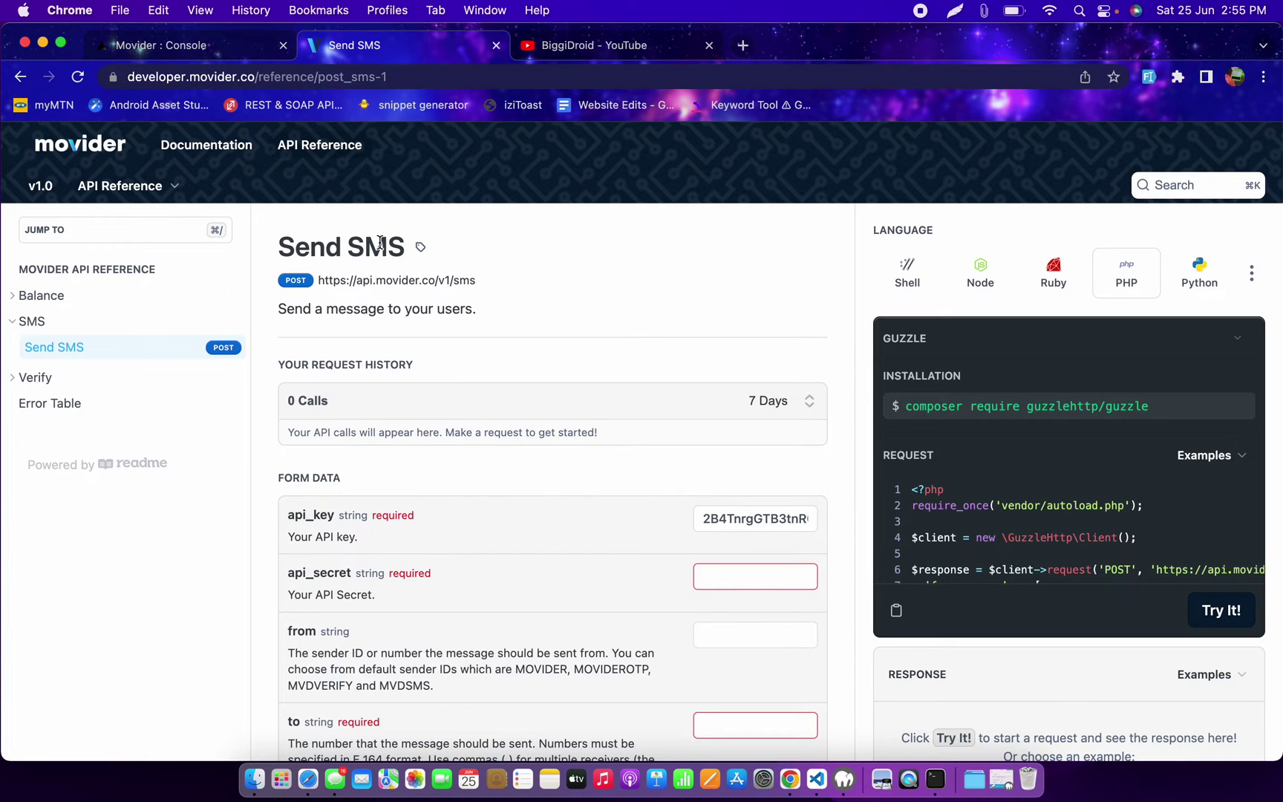
# Step: Copy the console's API secret into the api_secret field
pyautogui.click(195, 46)
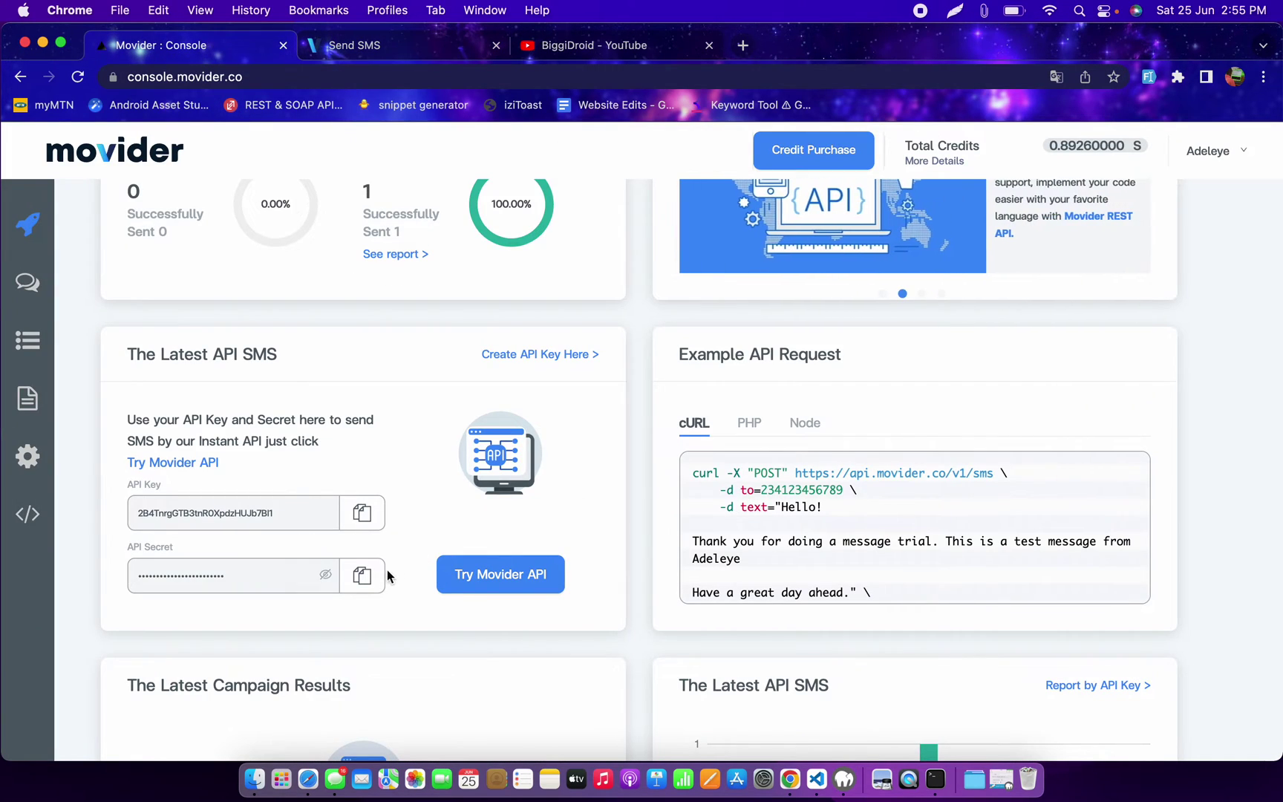
pyautogui.click(361, 575)
pyautogui.click(394, 46)
pyautogui.click(742, 576)
pyautogui.press('super+v')
pyautogui.click(533, 510)
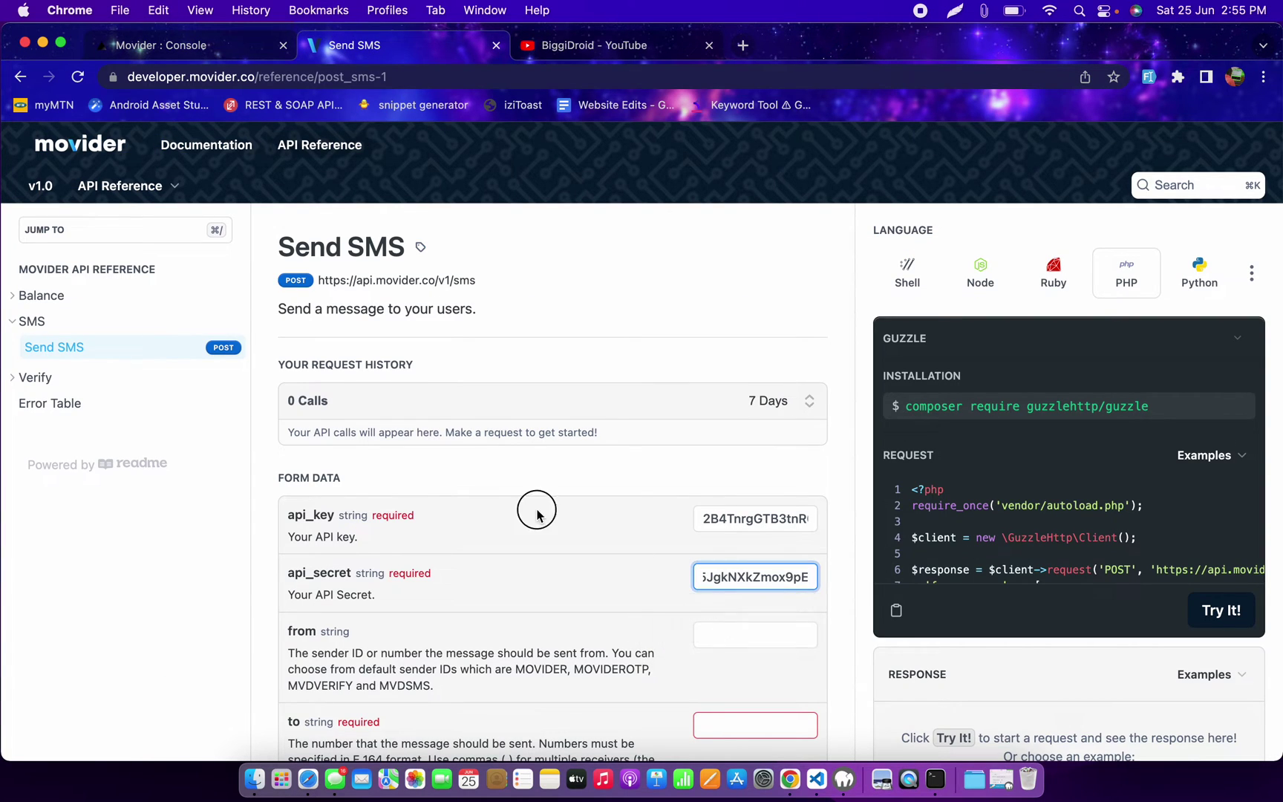
# Step: Enter 'Gurus' as the sender ID in the from field
pyautogui.scroll(-5, 745, 497)
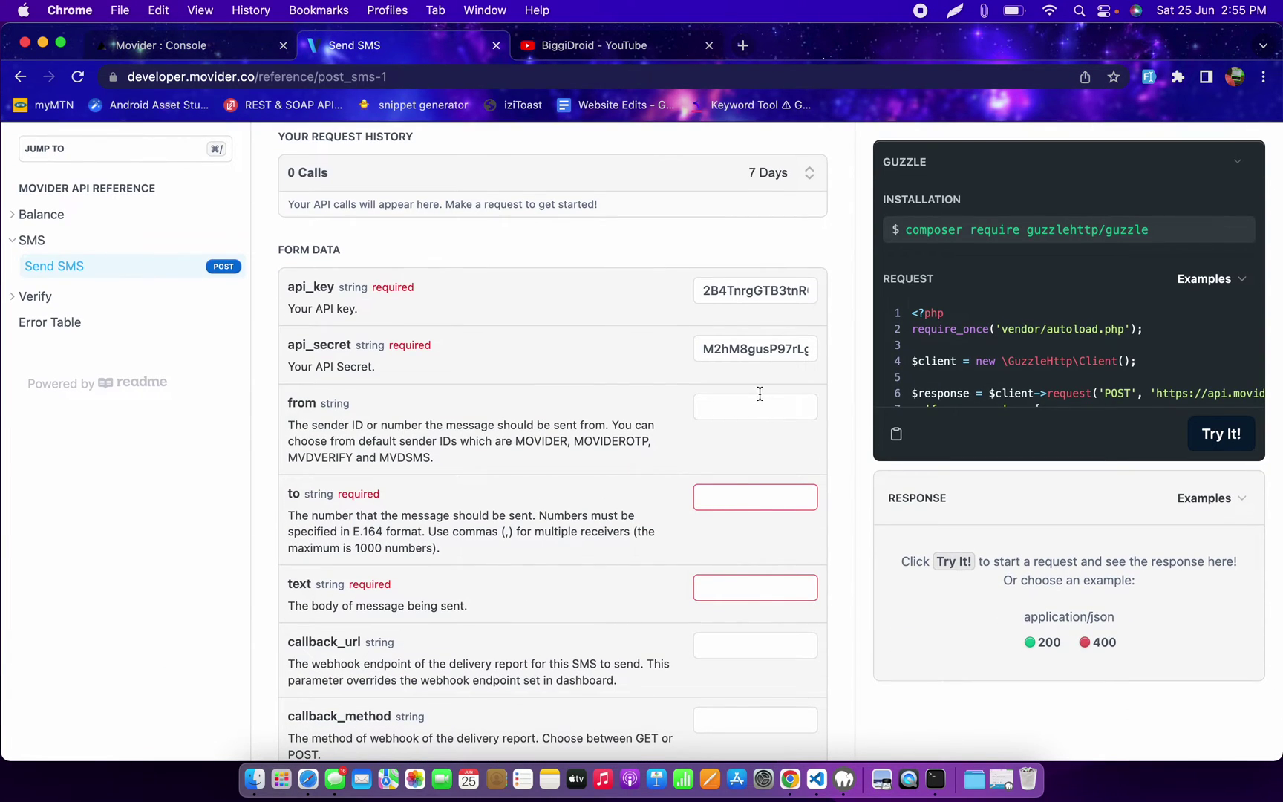
pyautogui.click(741, 402)
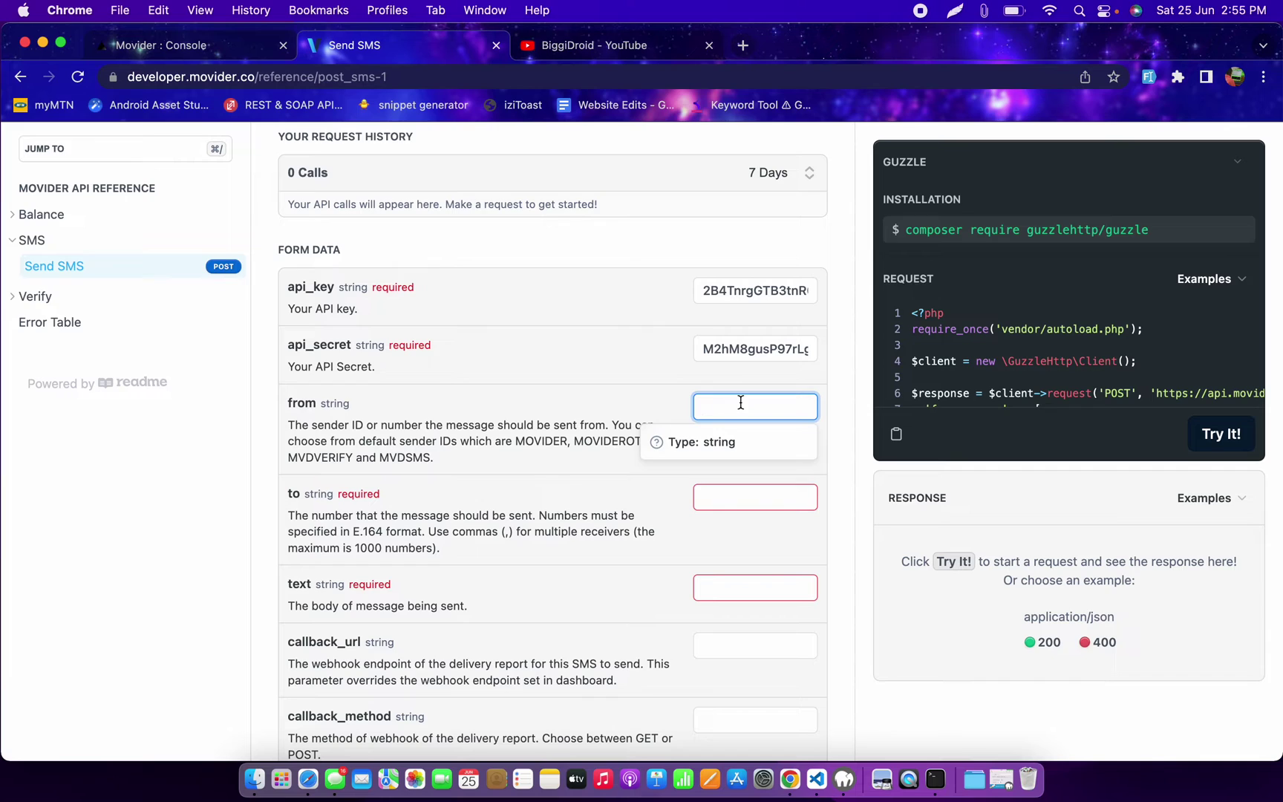
pyautogui.click(585, 509)
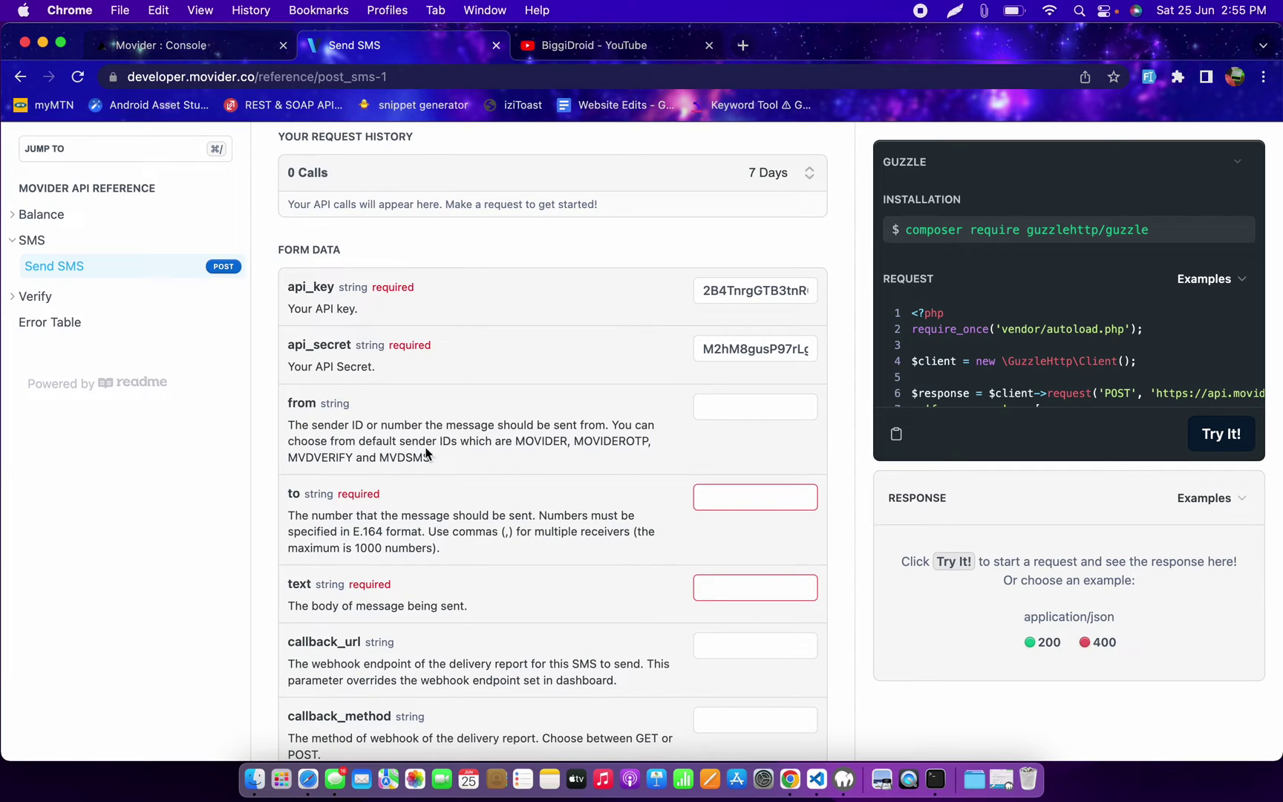
pyautogui.click(767, 399)
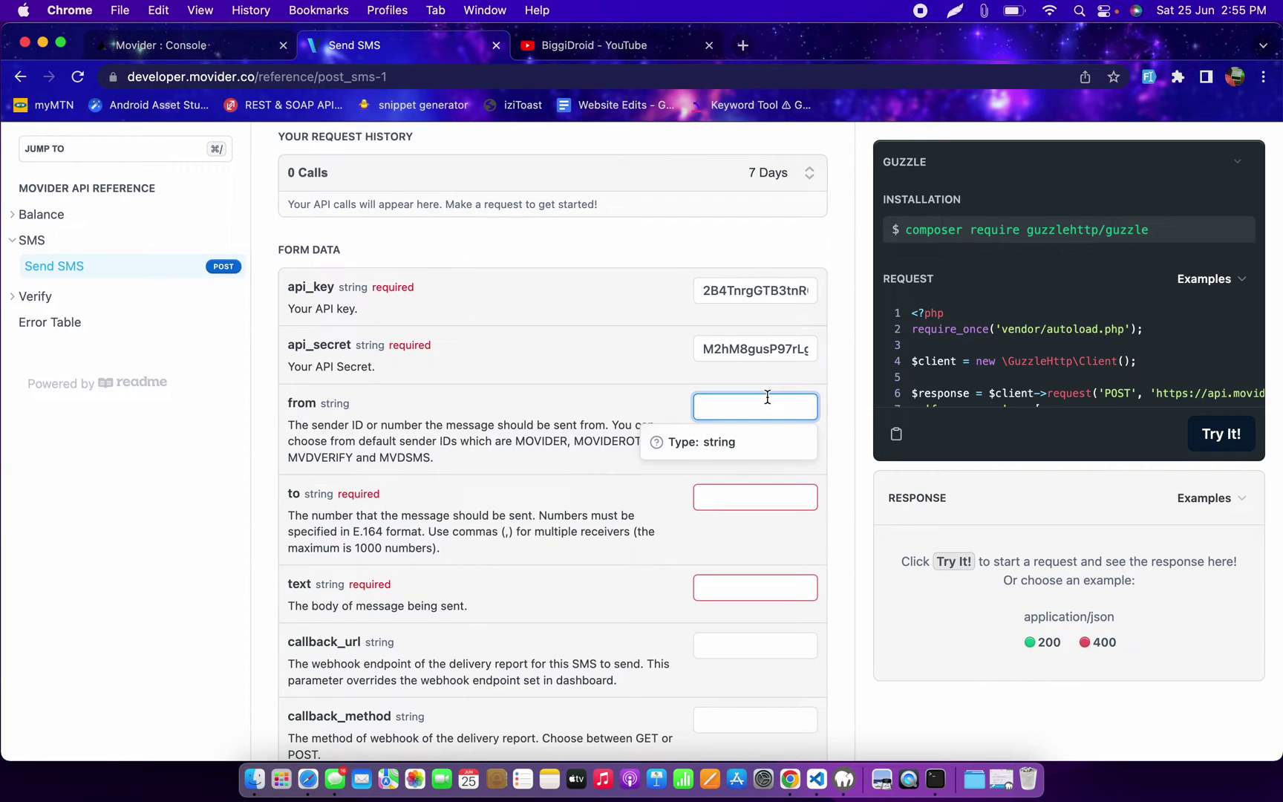
pyautogui.write('Gurus')
# Step: Enter the recipient's phone number in 'to' and 'I am just testing' as the text
pyautogui.scroll(-2, 629, 414)
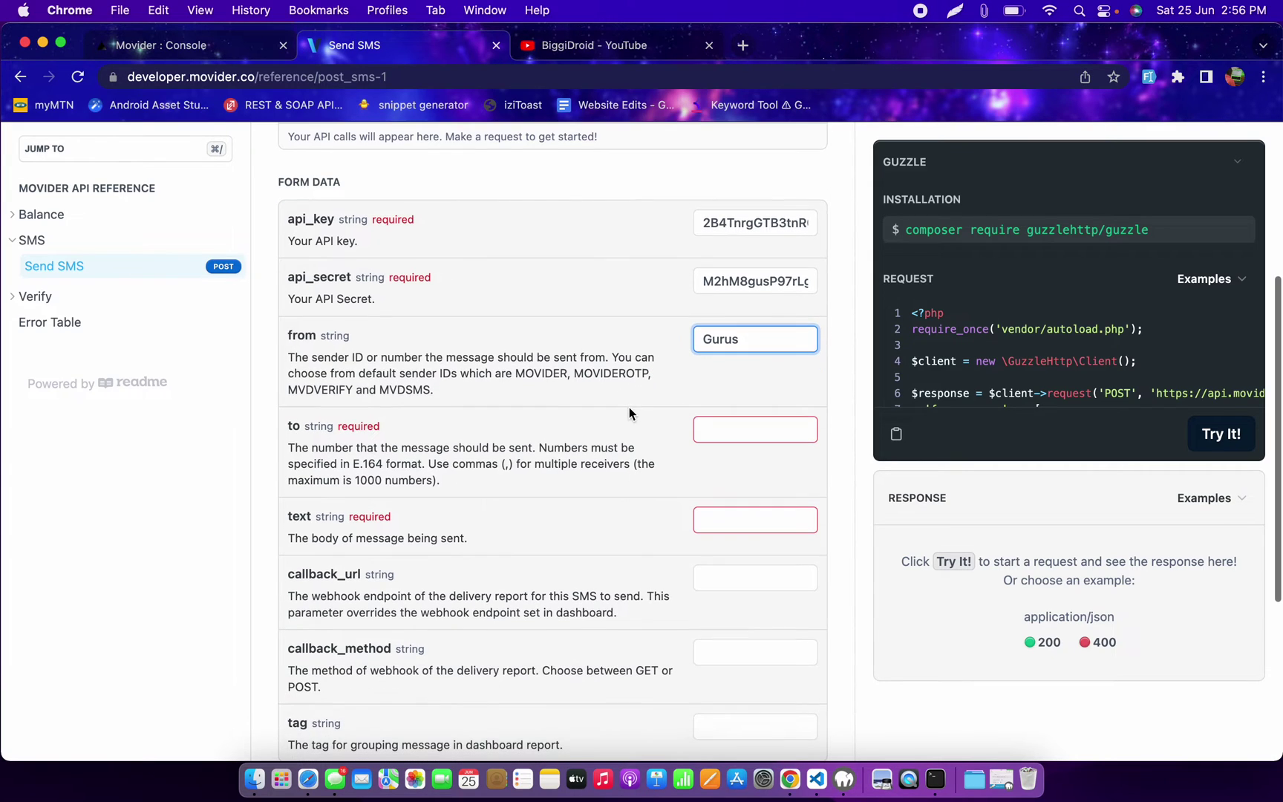
pyautogui.click(713, 422)
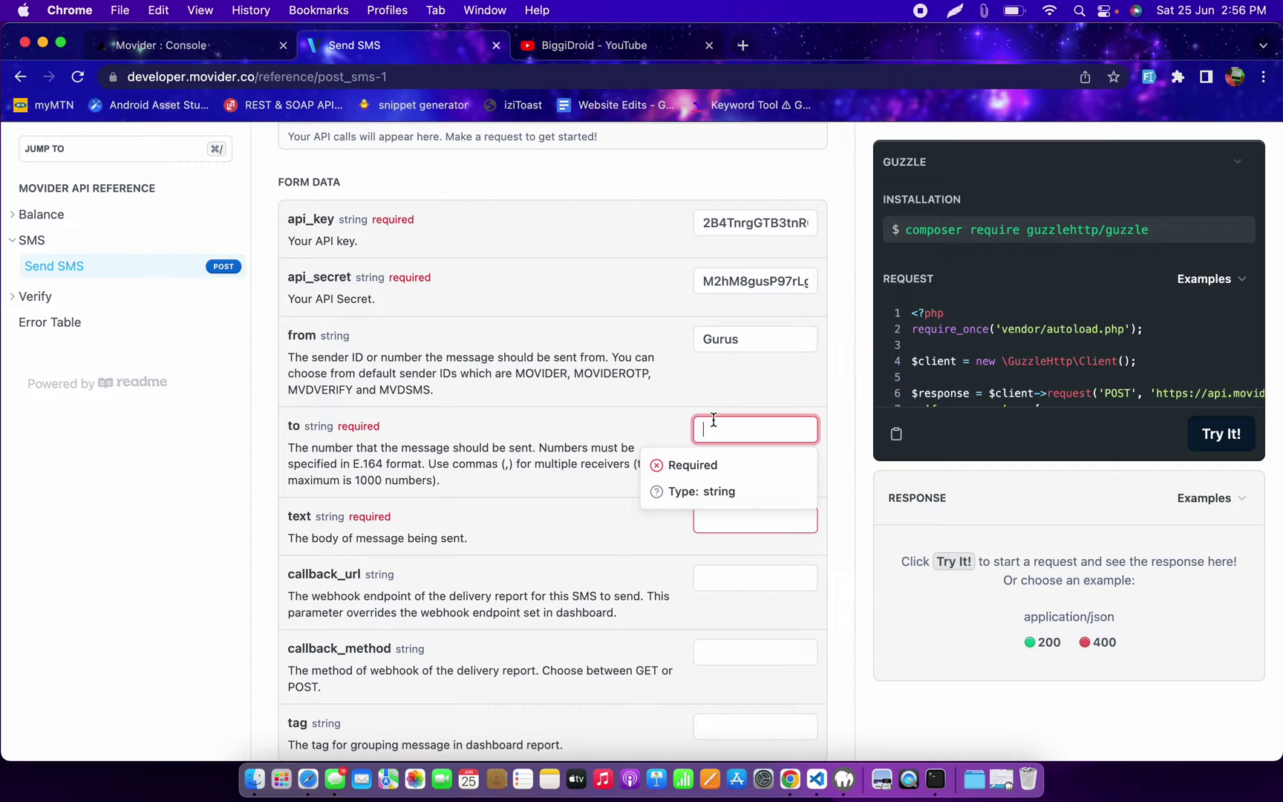
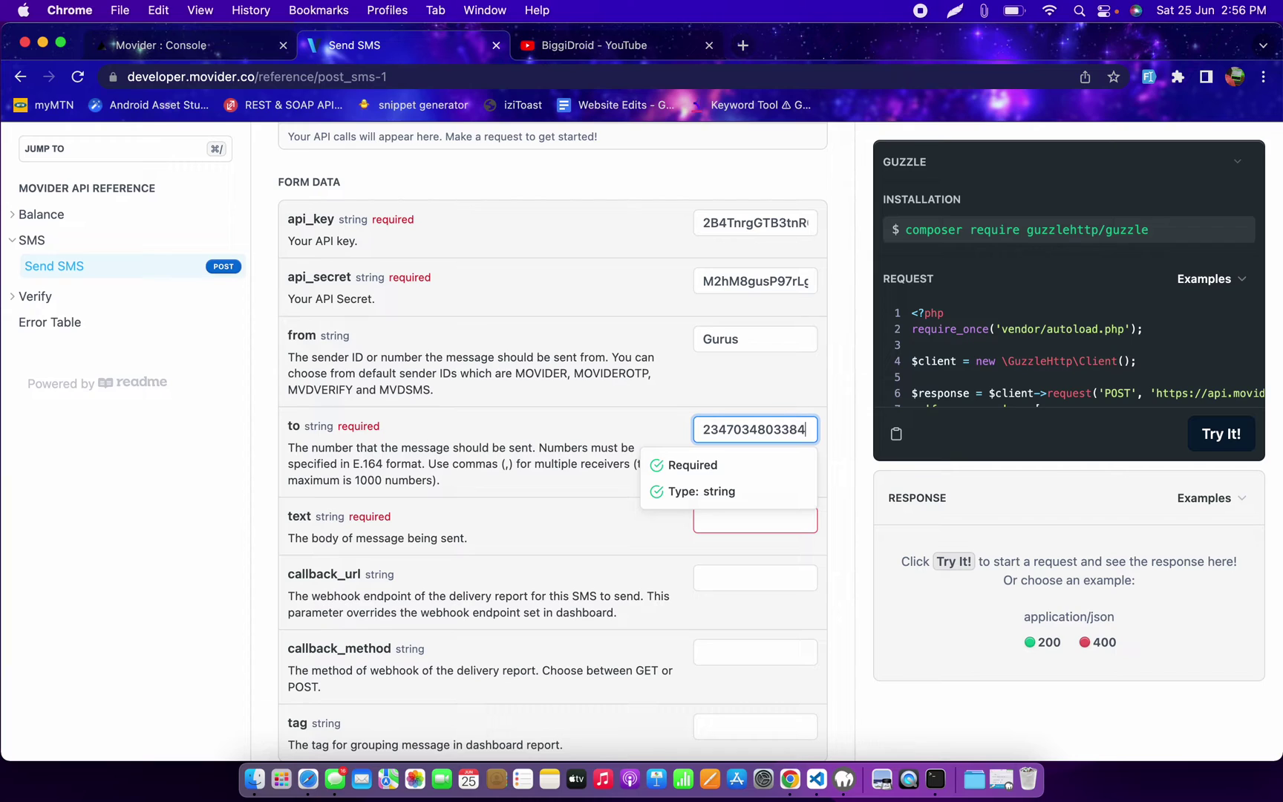
pyautogui.click(608, 445)
pyautogui.click(731, 519)
pyautogui.write('I')
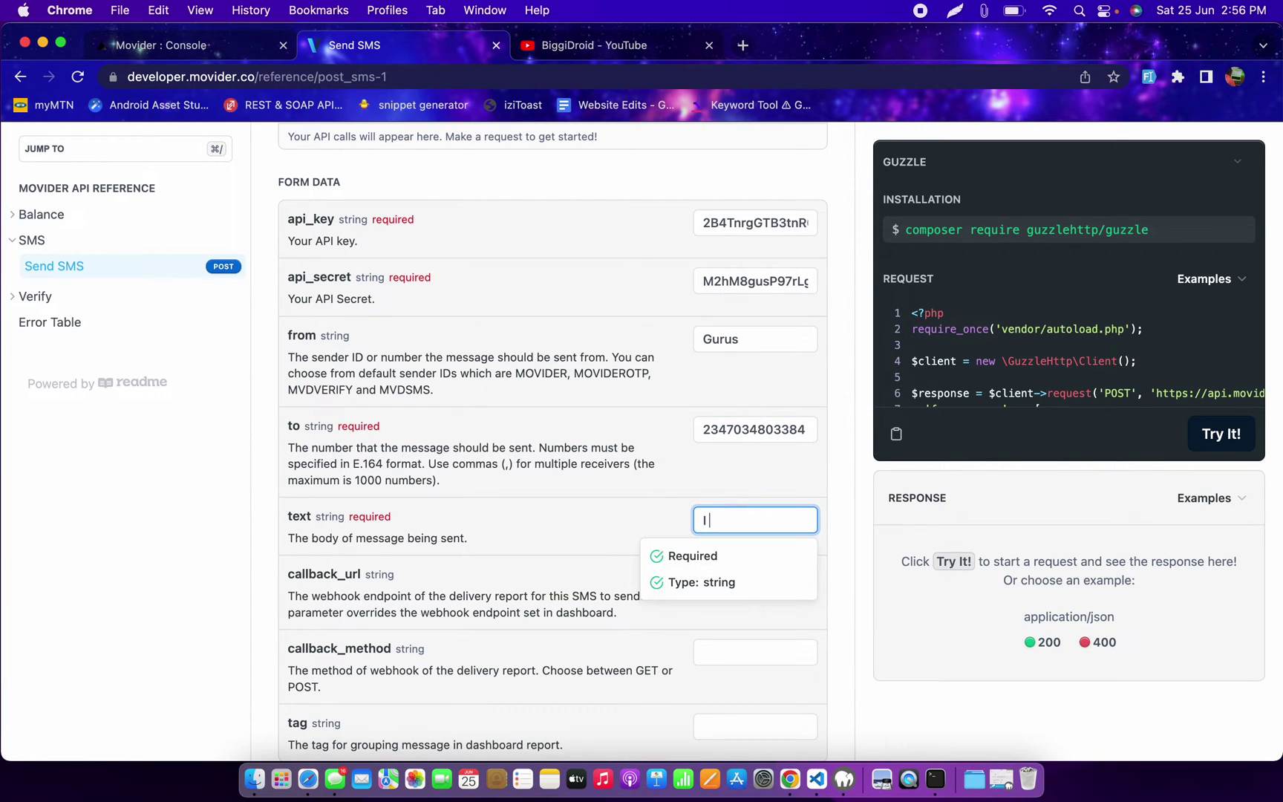
pyautogui.write(' am just testing')
pyautogui.click(642, 493)
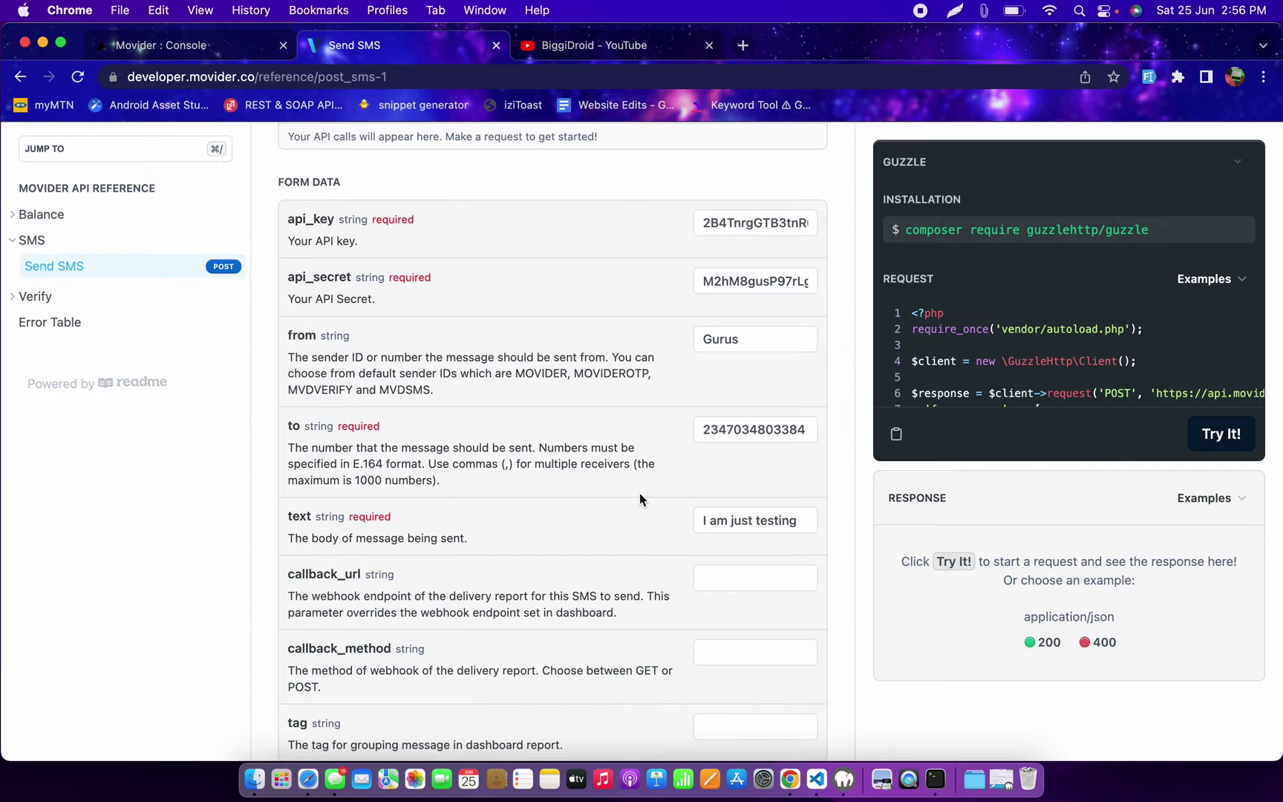
pyautogui.scroll(-3, 639, 492)
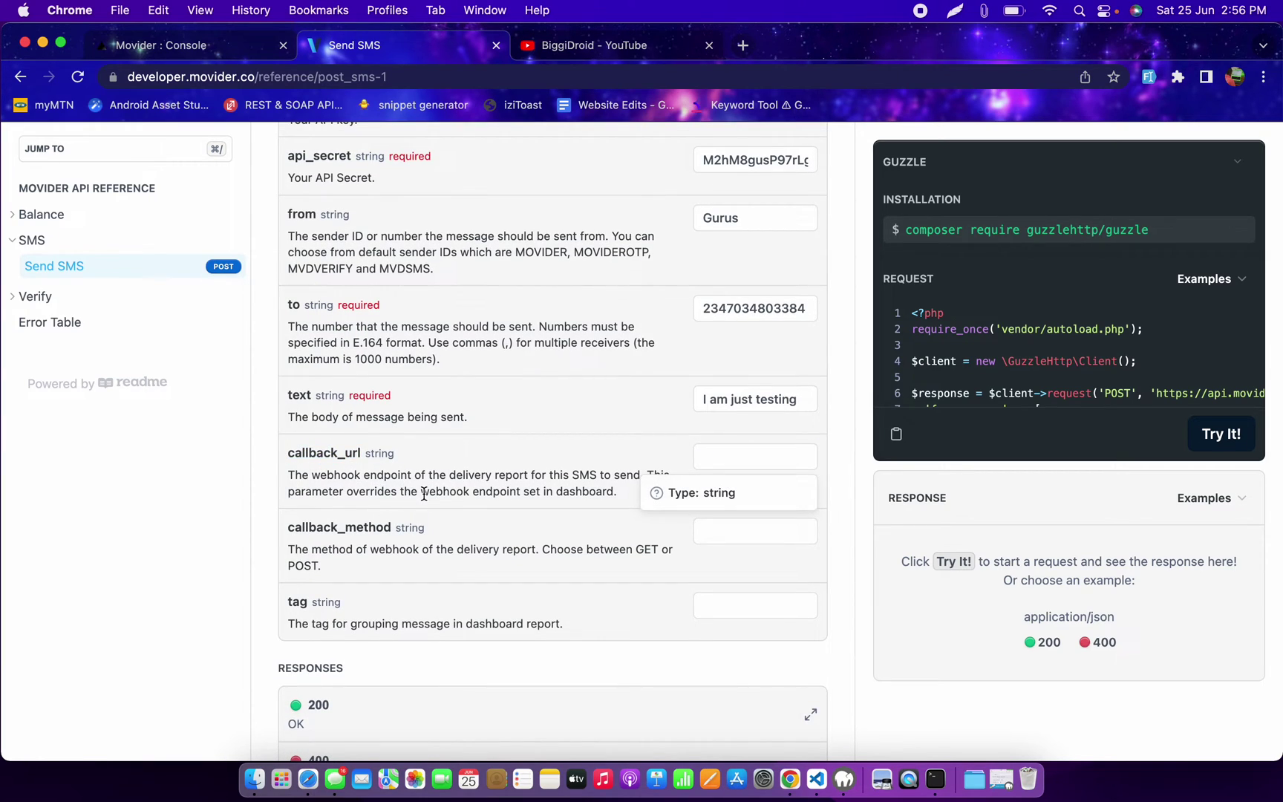
pyautogui.scroll(2, 424, 493)
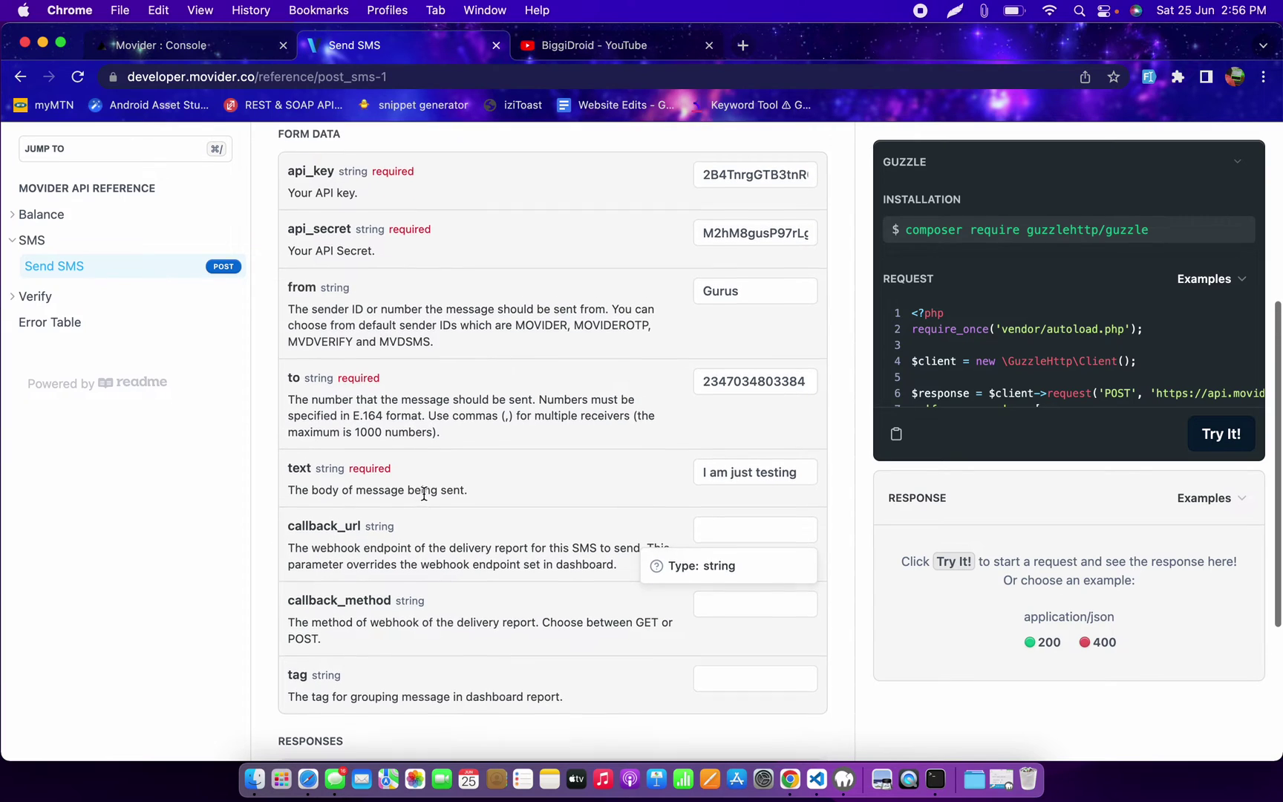
pyautogui.scroll(-5, 424, 494)
pyautogui.scroll(-2, 424, 494)
pyautogui.scroll(5, 424, 494)
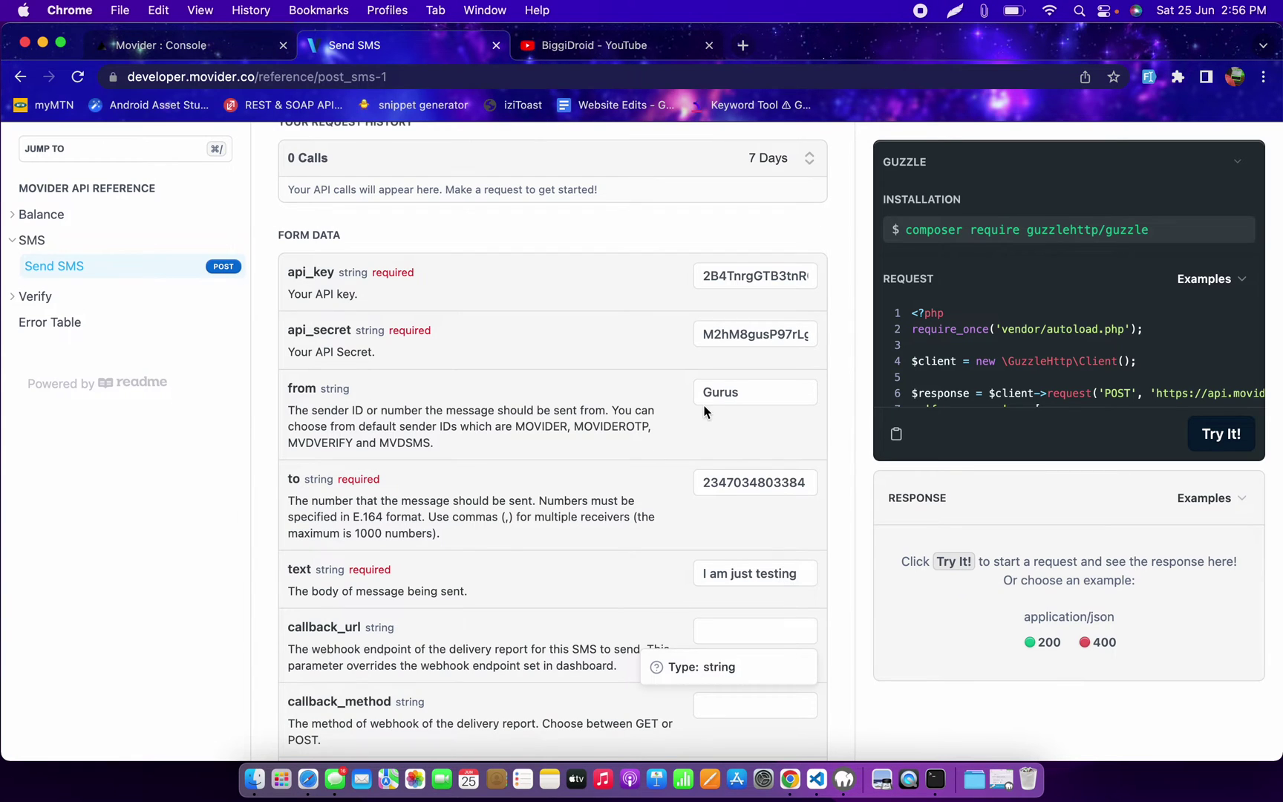
pyautogui.scroll(3, 702, 406)
pyautogui.scroll(-6, 702, 407)
pyautogui.scroll(-3, 702, 404)
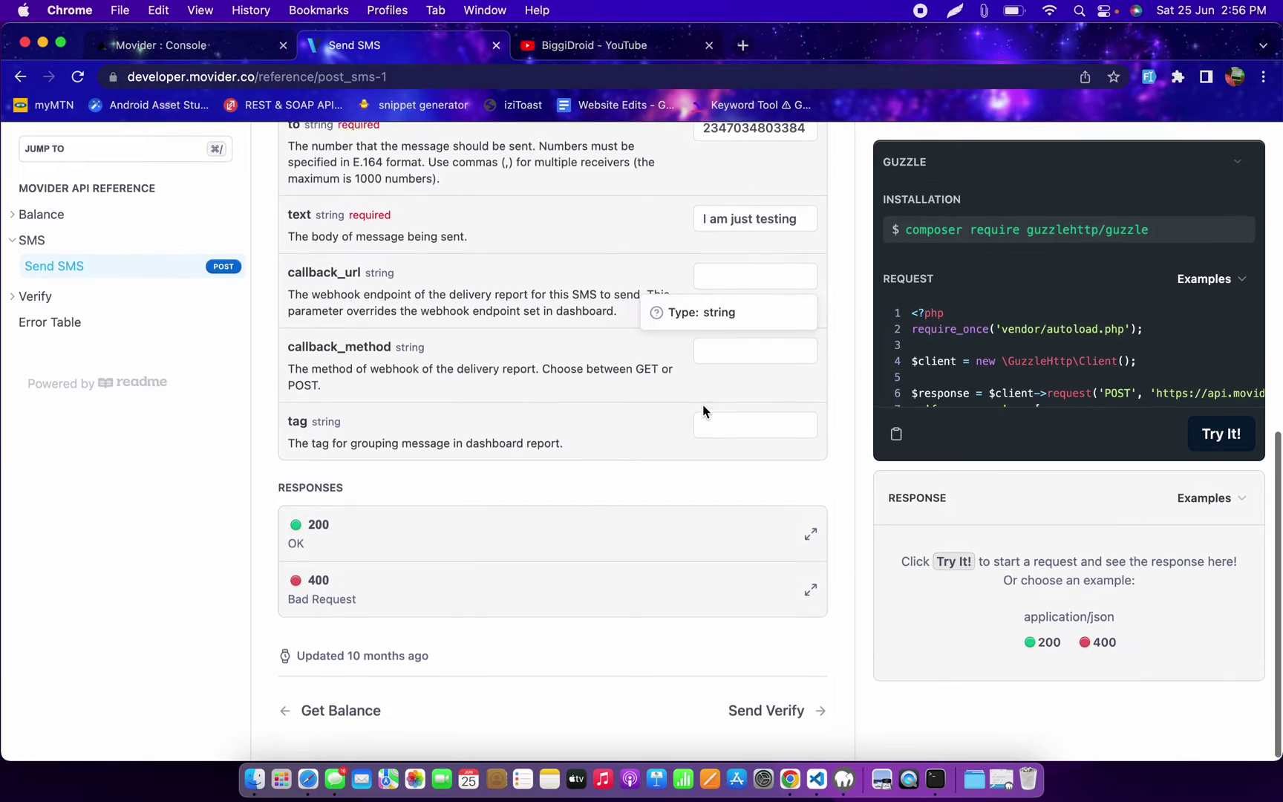
pyautogui.scroll(5, 637, 418)
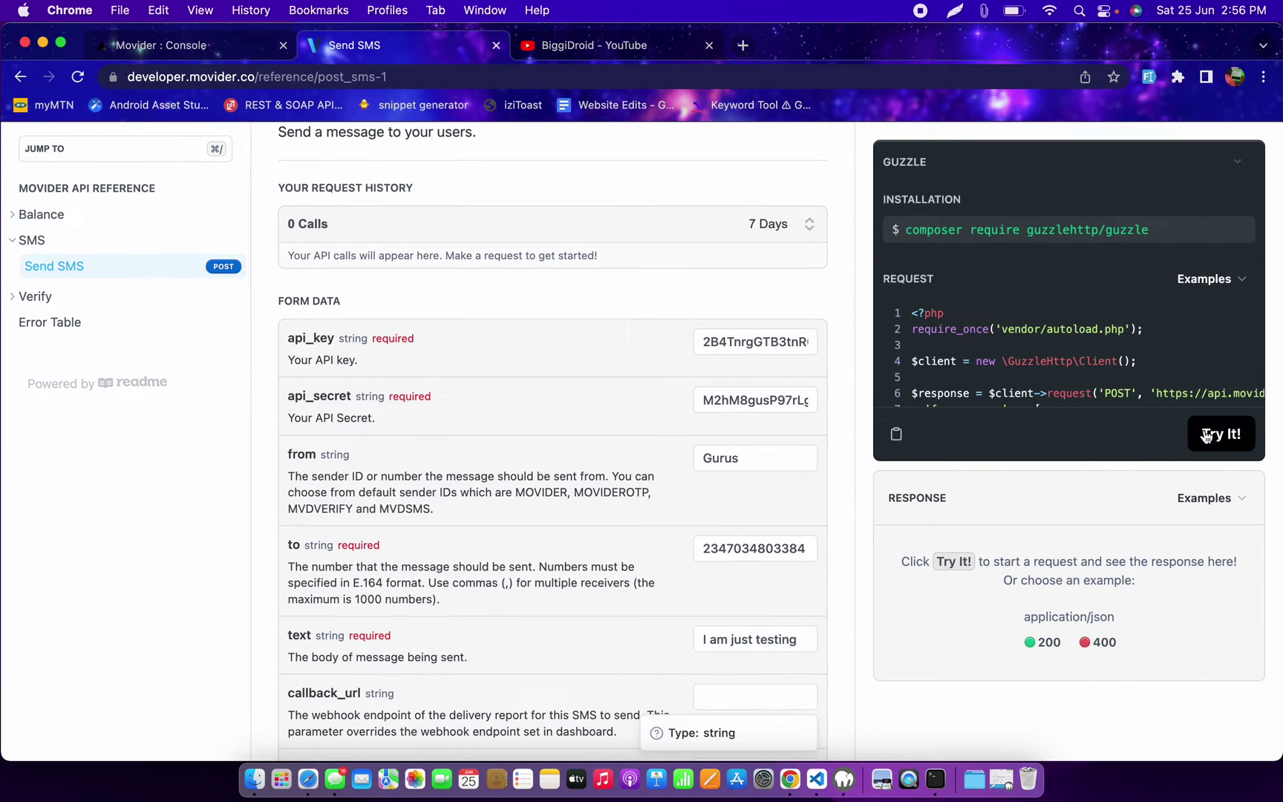
pyautogui.scroll(-2, 1117, 291)
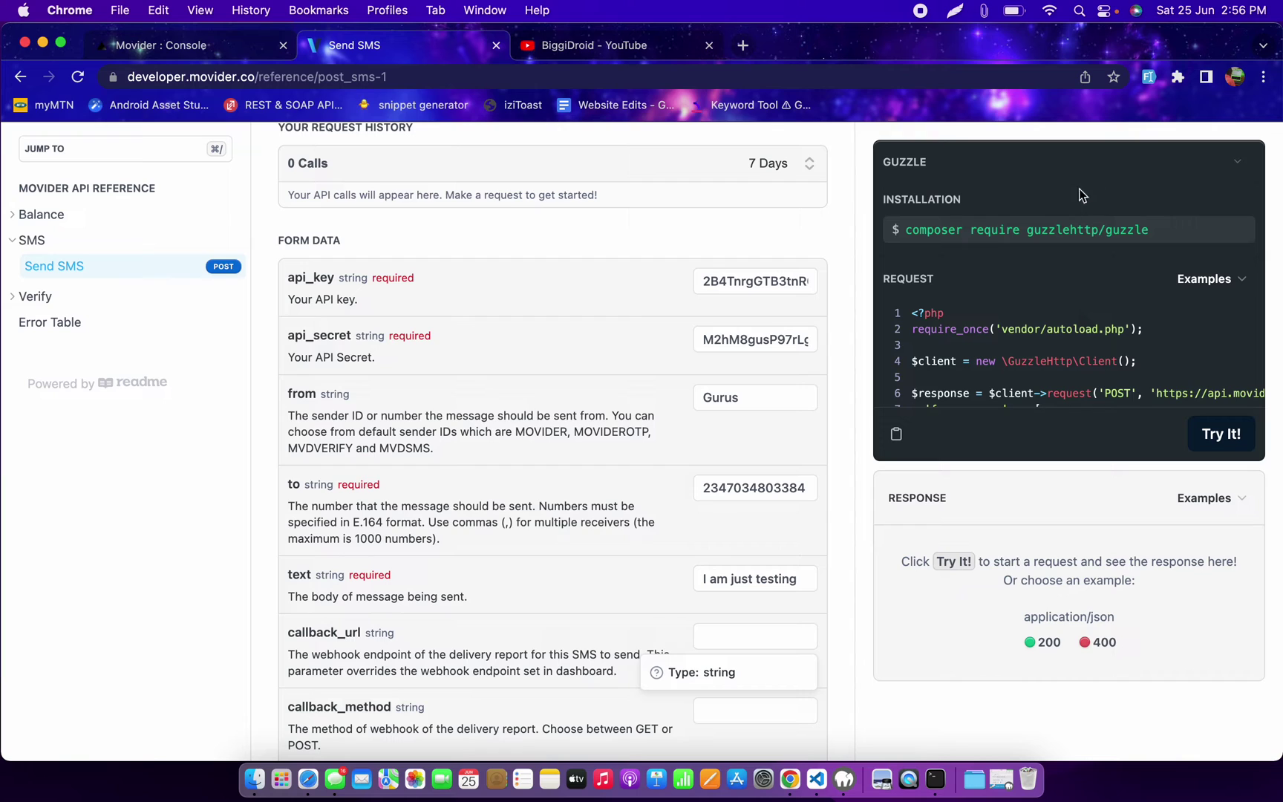
pyautogui.scroll(-5, 1069, 327)
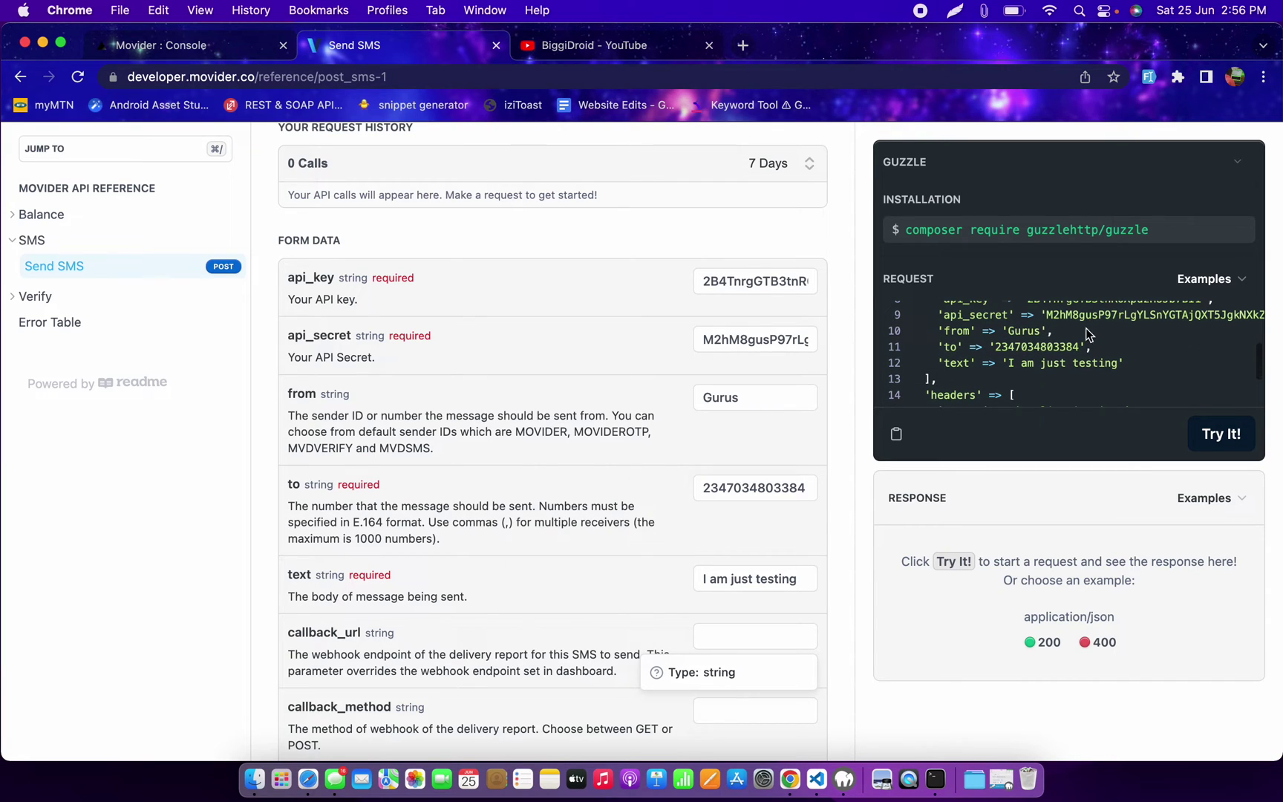
pyautogui.doubleClick(1026, 340)
pyautogui.scroll(2, 1056, 342)
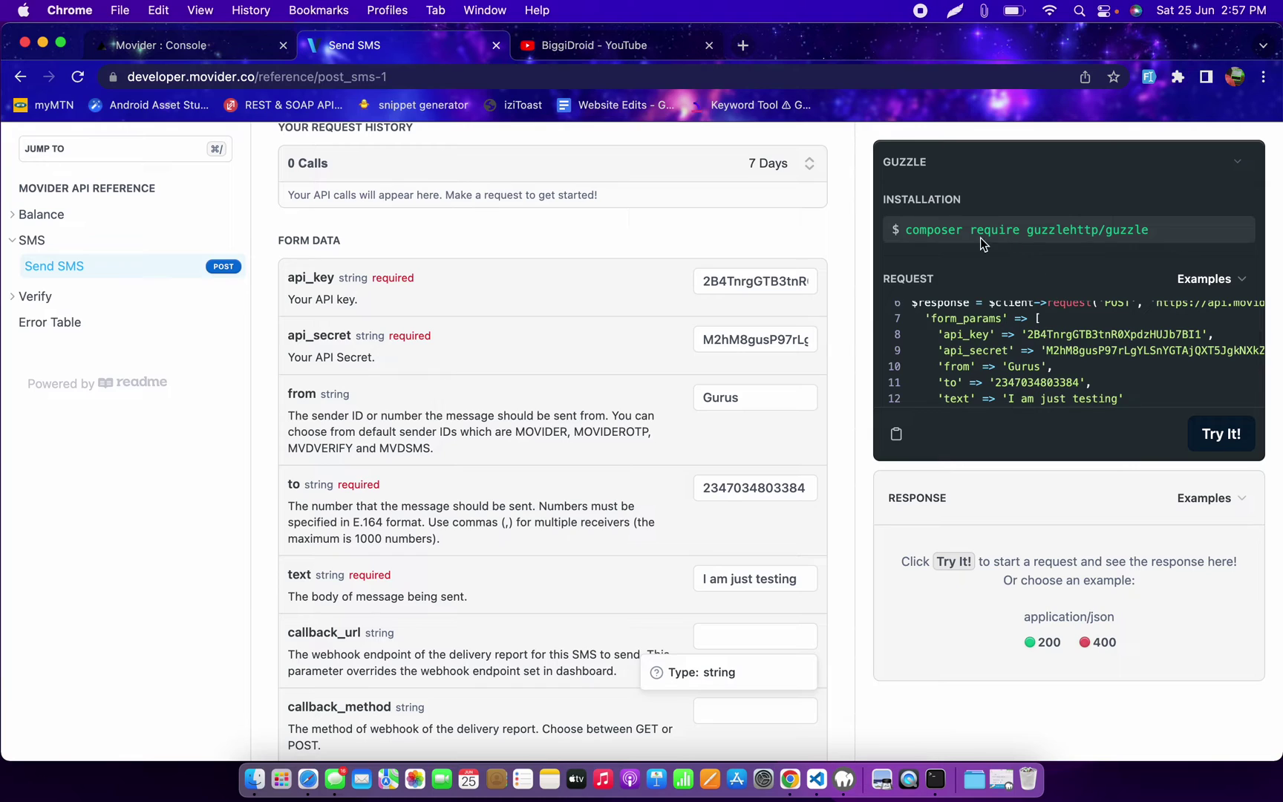
pyautogui.doubleClick(1062, 232)
pyautogui.click(1058, 342)
pyautogui.scroll(-1, 1060, 344)
pyautogui.scroll(2, 1059, 344)
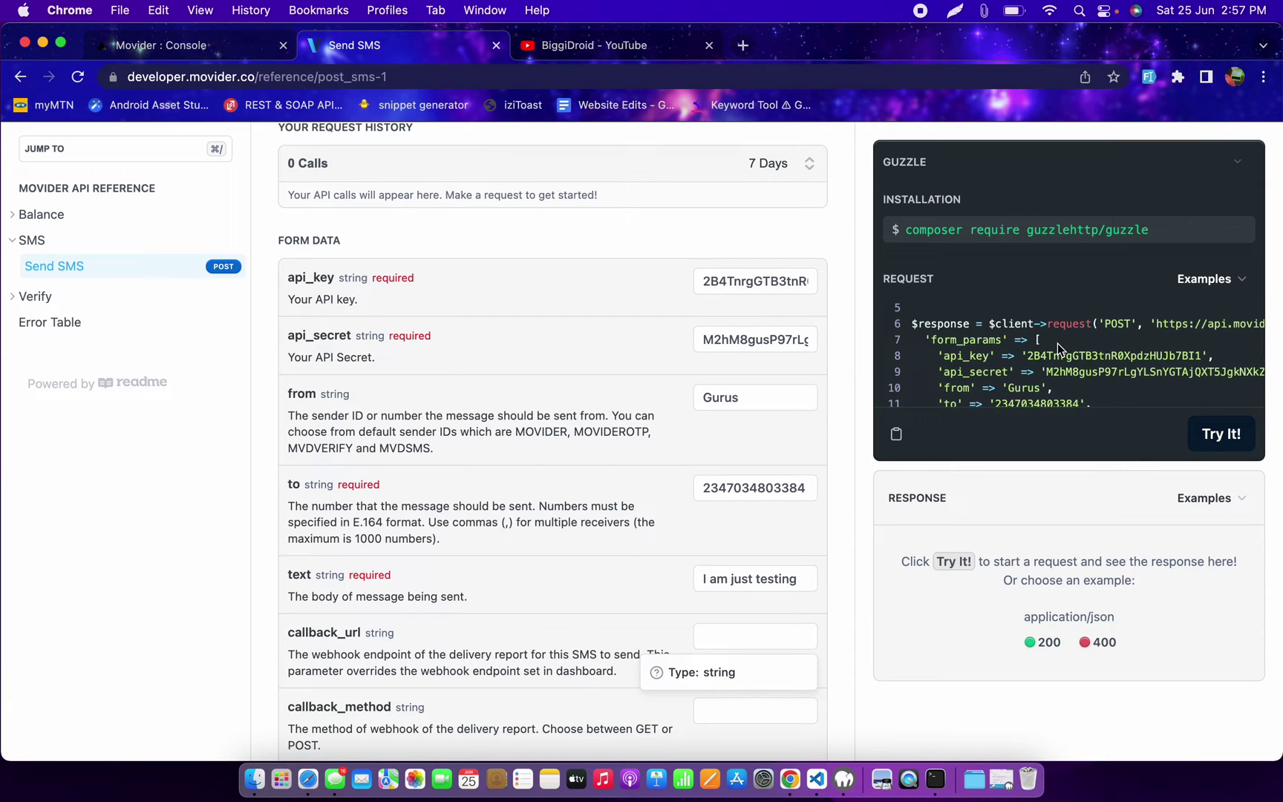
pyautogui.scroll(-3, 1057, 343)
pyautogui.scroll(3, 1057, 343)
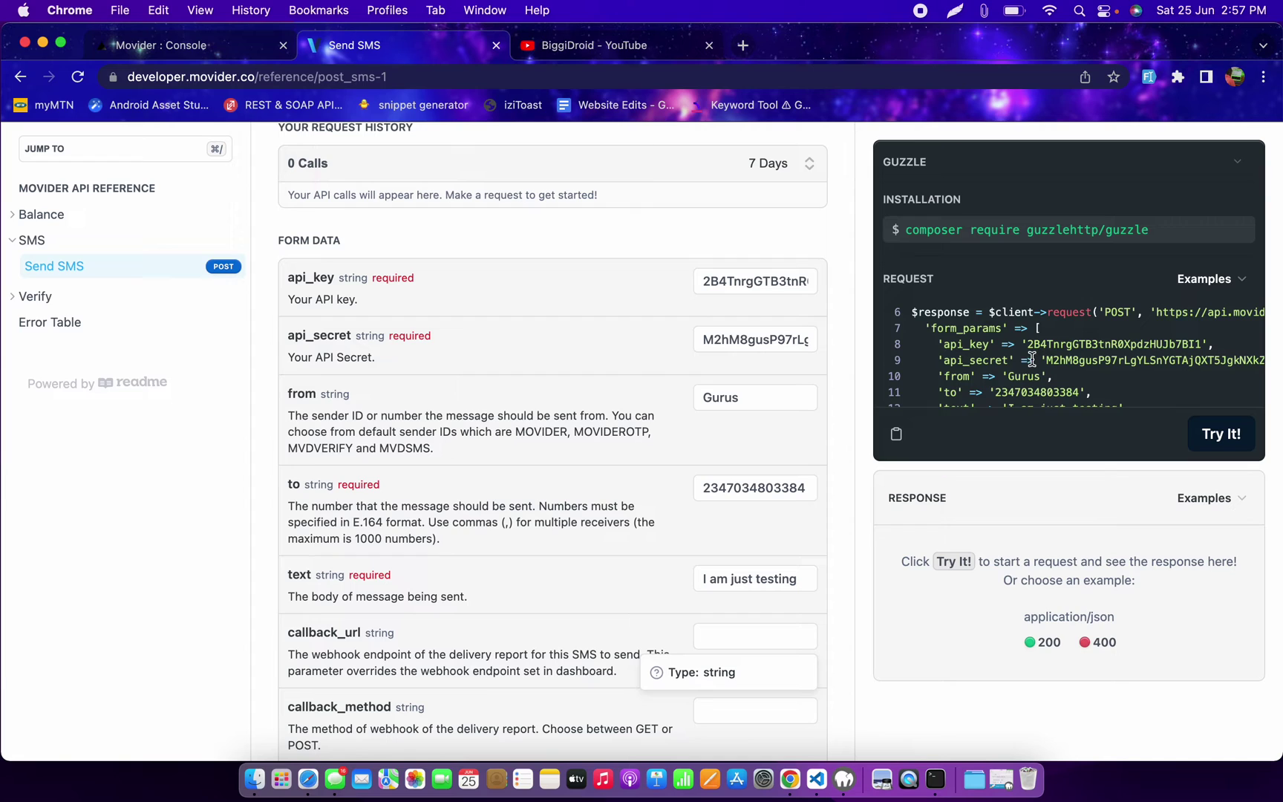
pyautogui.scroll(-3, 1032, 359)
pyautogui.scroll(-1, 1032, 359)
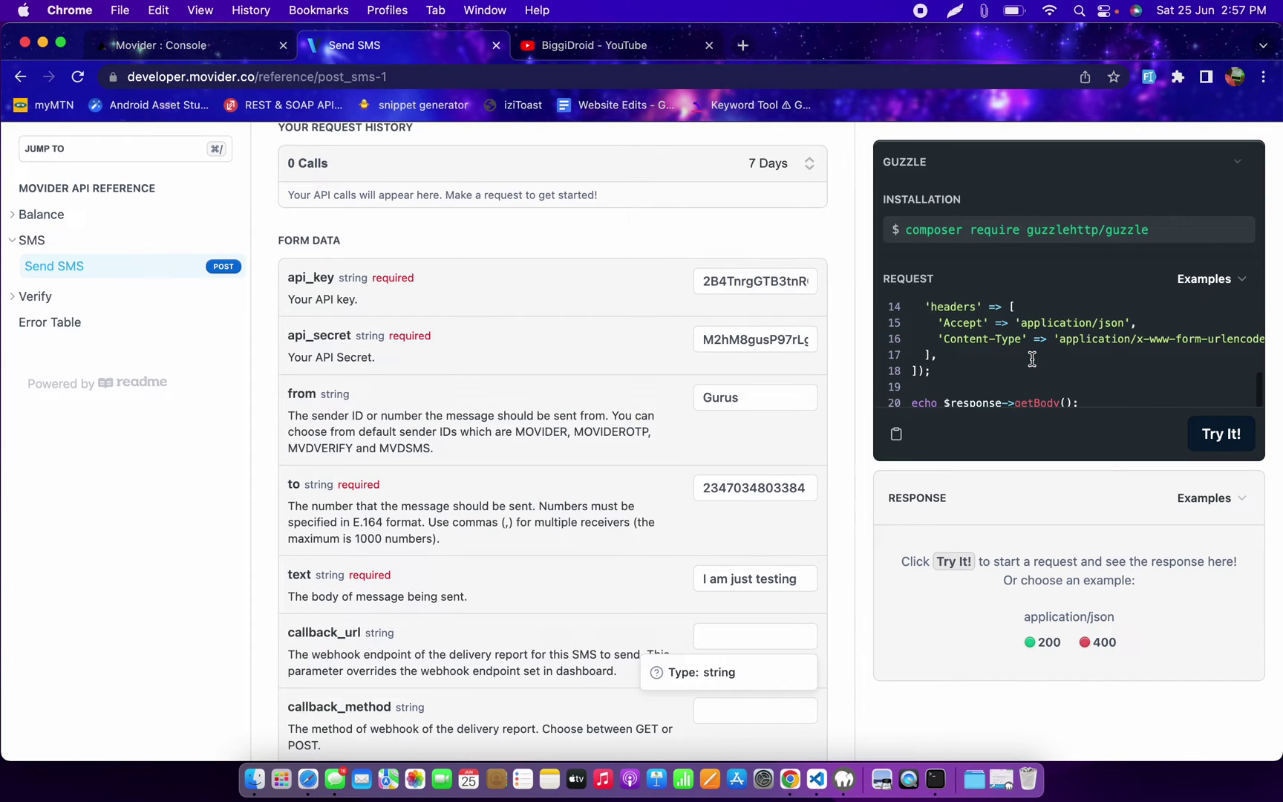
pyautogui.scroll(3, 1030, 357)
pyautogui.scroll(2, 1031, 357)
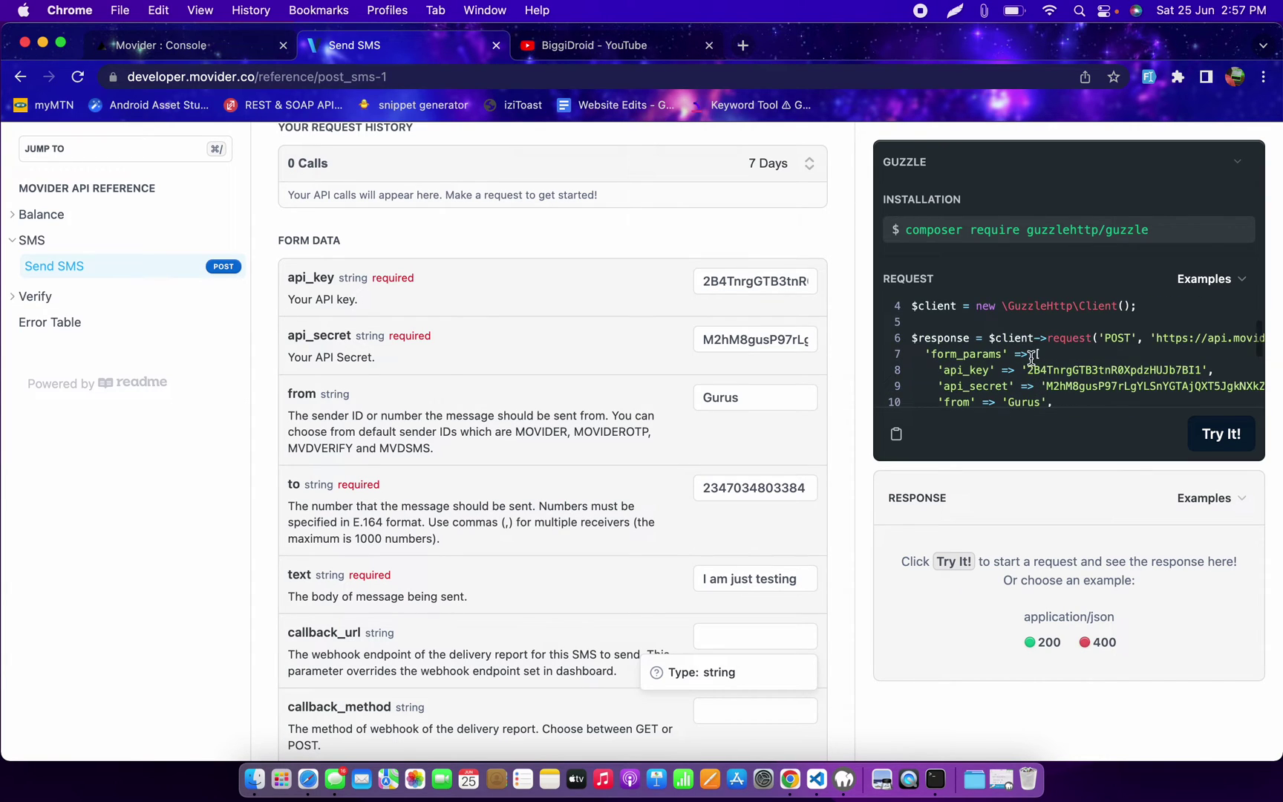
pyautogui.scroll(-5, 1032, 361)
# Step: Send the SMS request with Try It! and scroll through the 200 result
pyautogui.click(1210, 432)
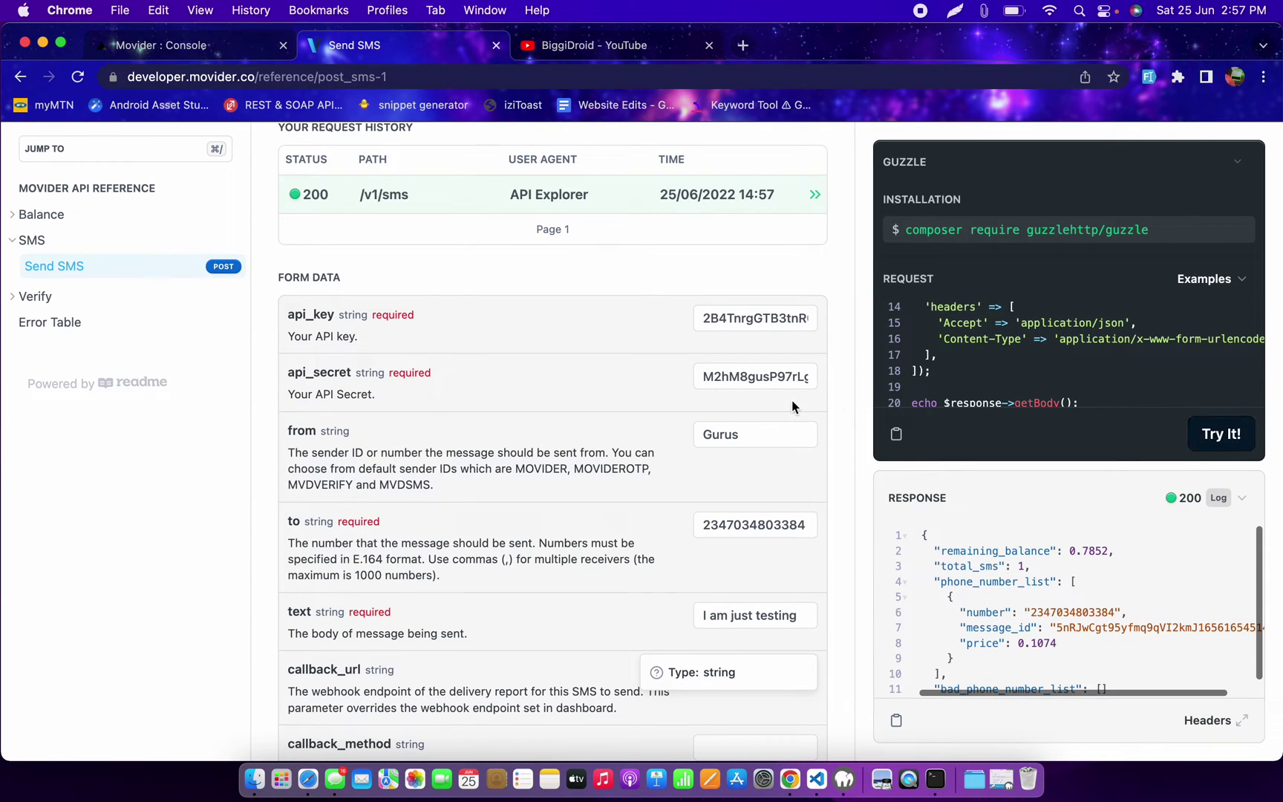
pyautogui.scroll(1, 592, 364)
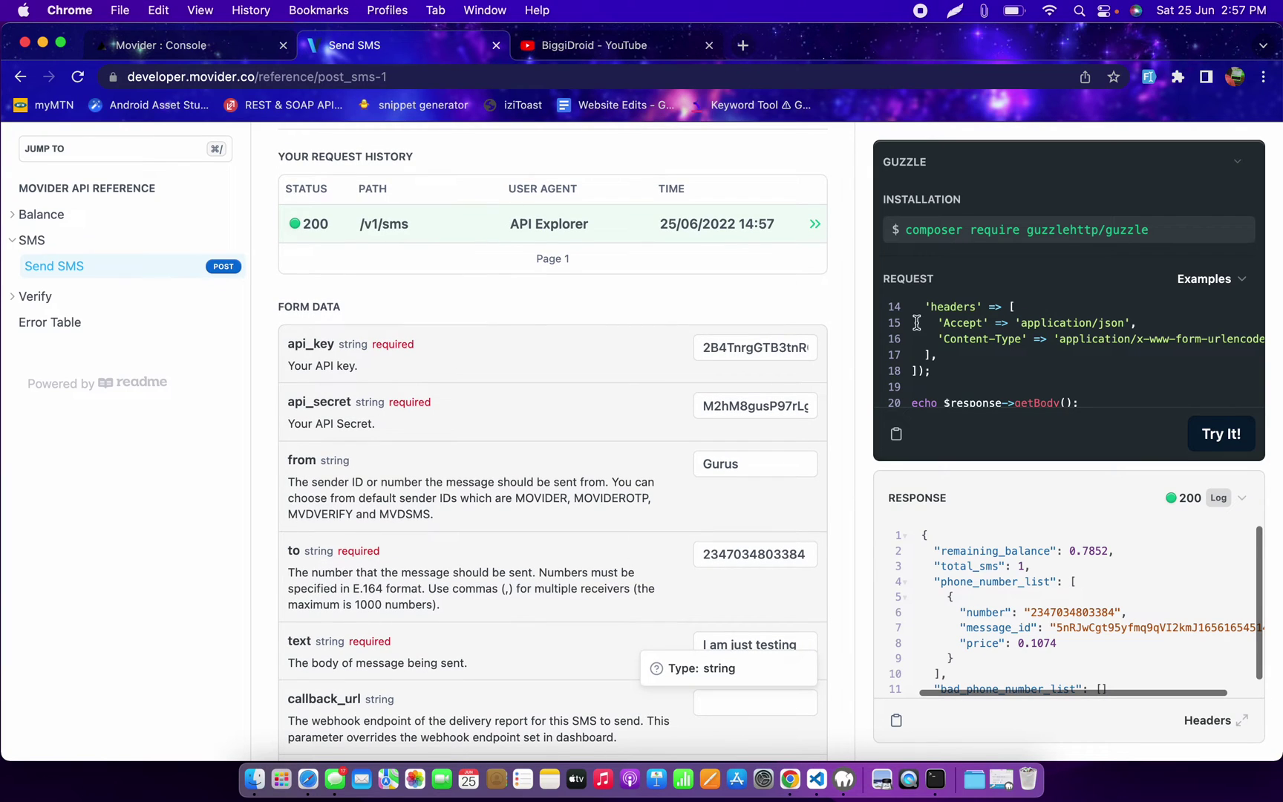
pyautogui.scroll(-3, 594, 414)
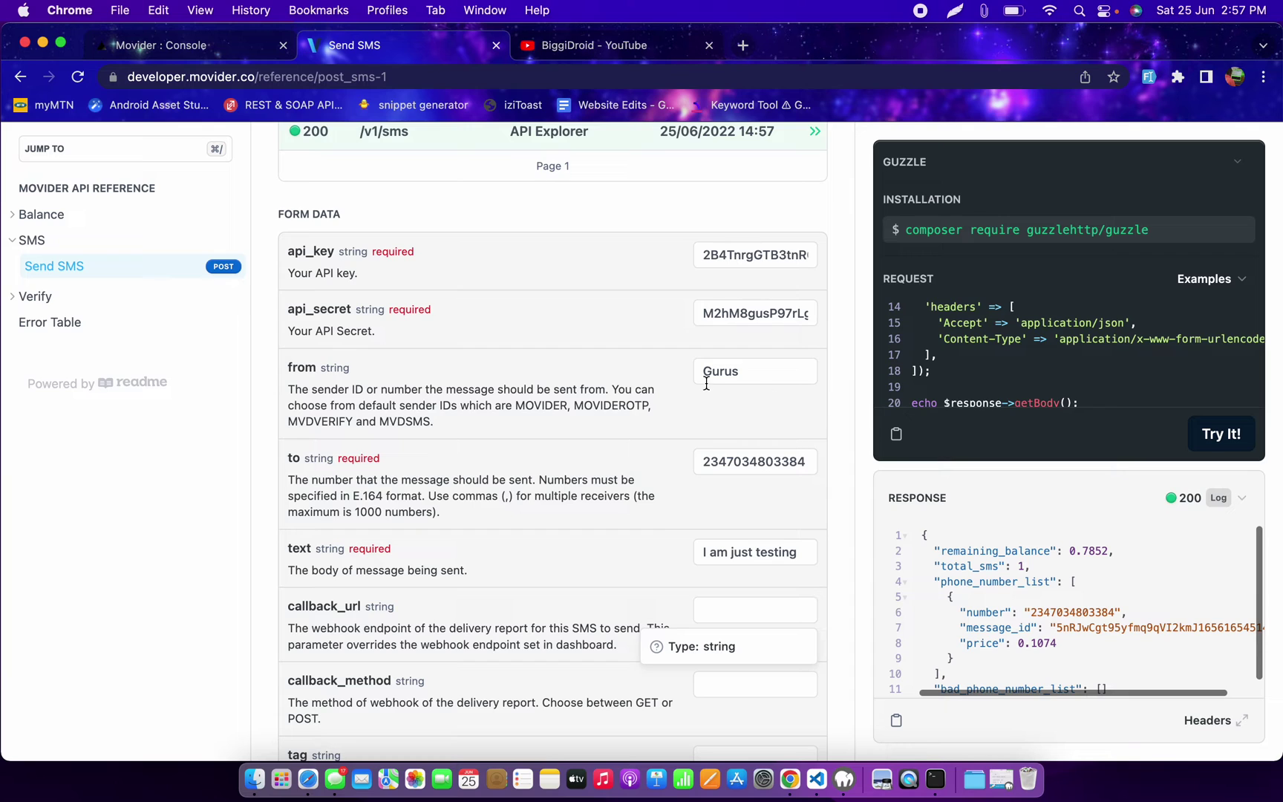
pyautogui.scroll(4, 583, 403)
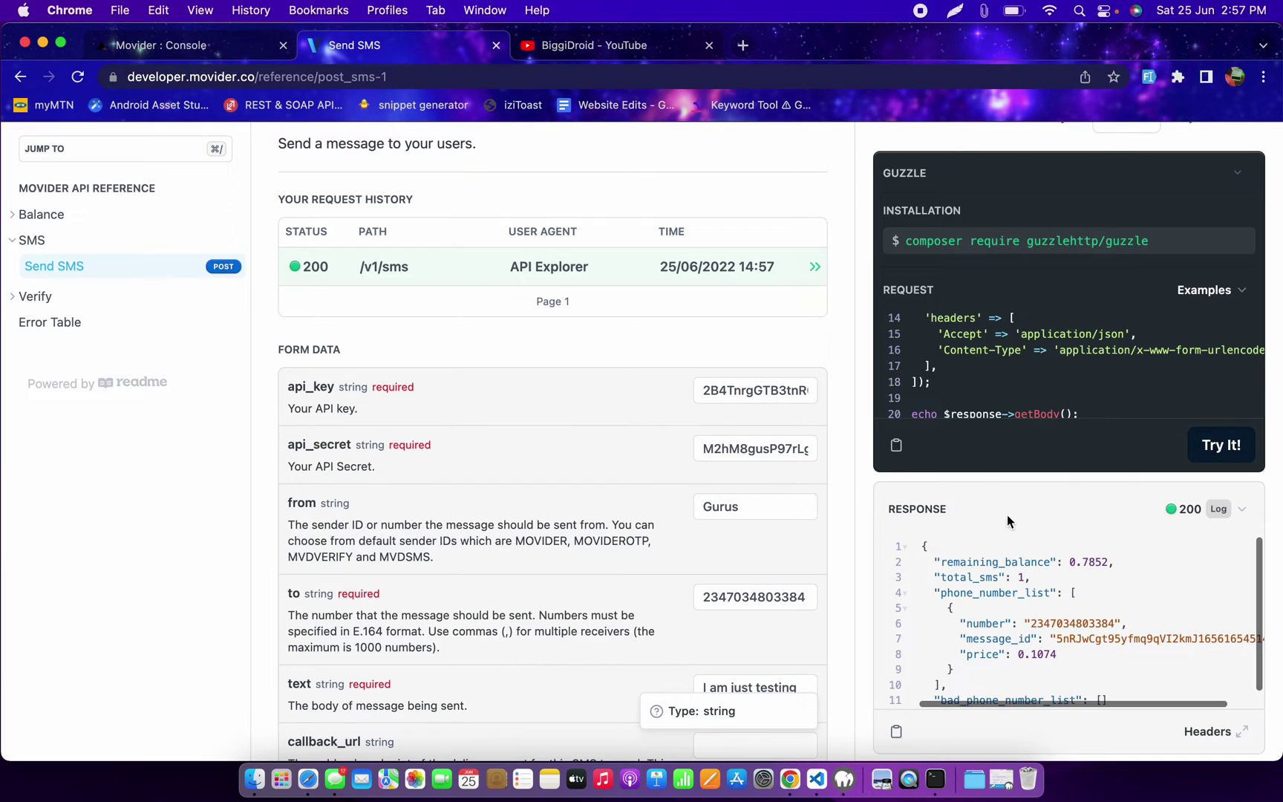
pyautogui.scroll(-1, 1029, 614)
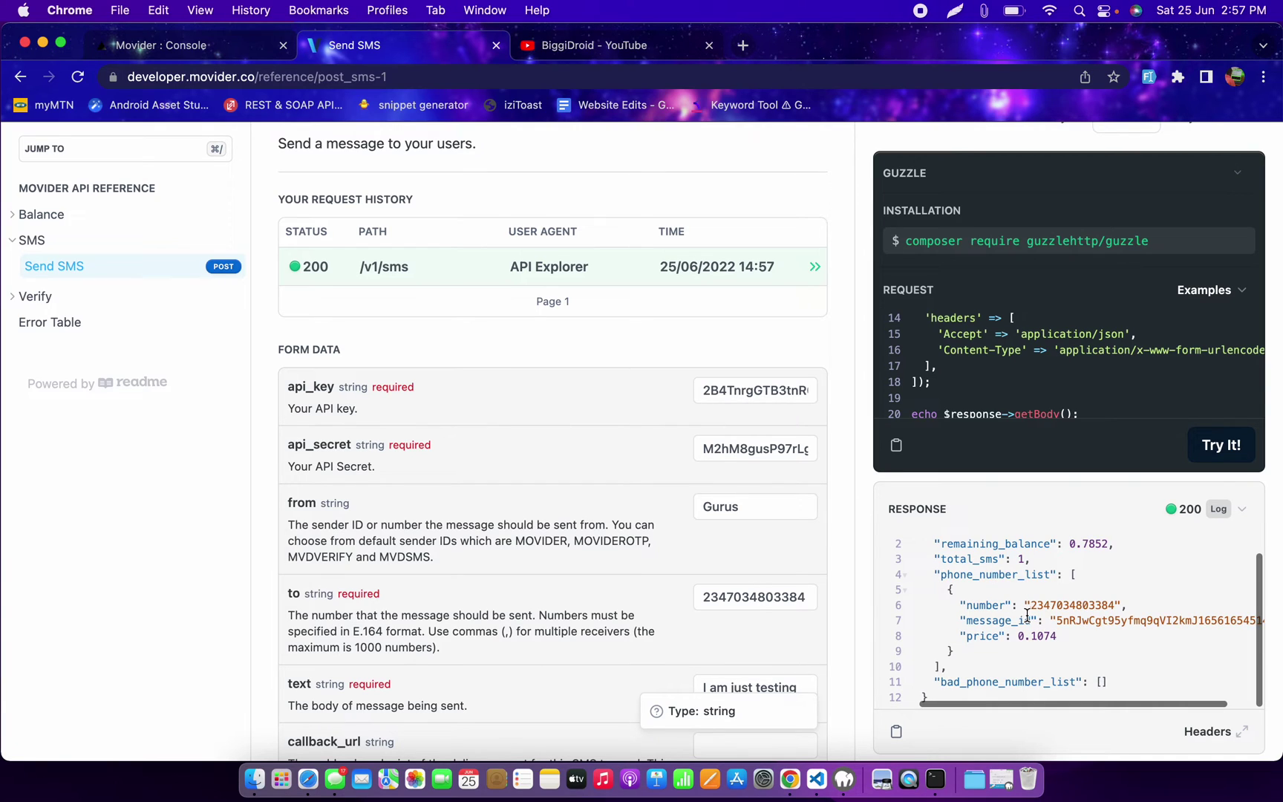
# Step: Inspect the response JSON, highlighting the recipient number and the 0.1074 price
pyautogui.doubleClick(1057, 605)
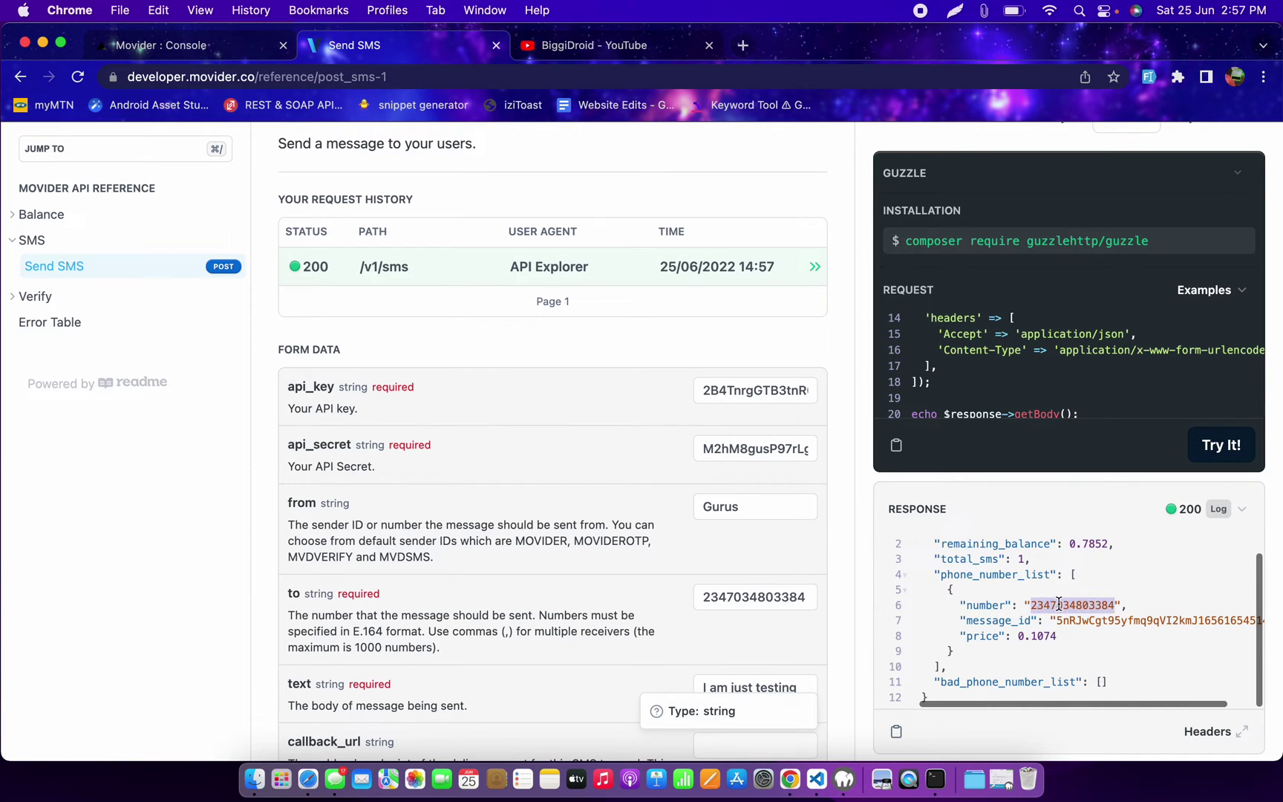
pyautogui.click(1090, 635)
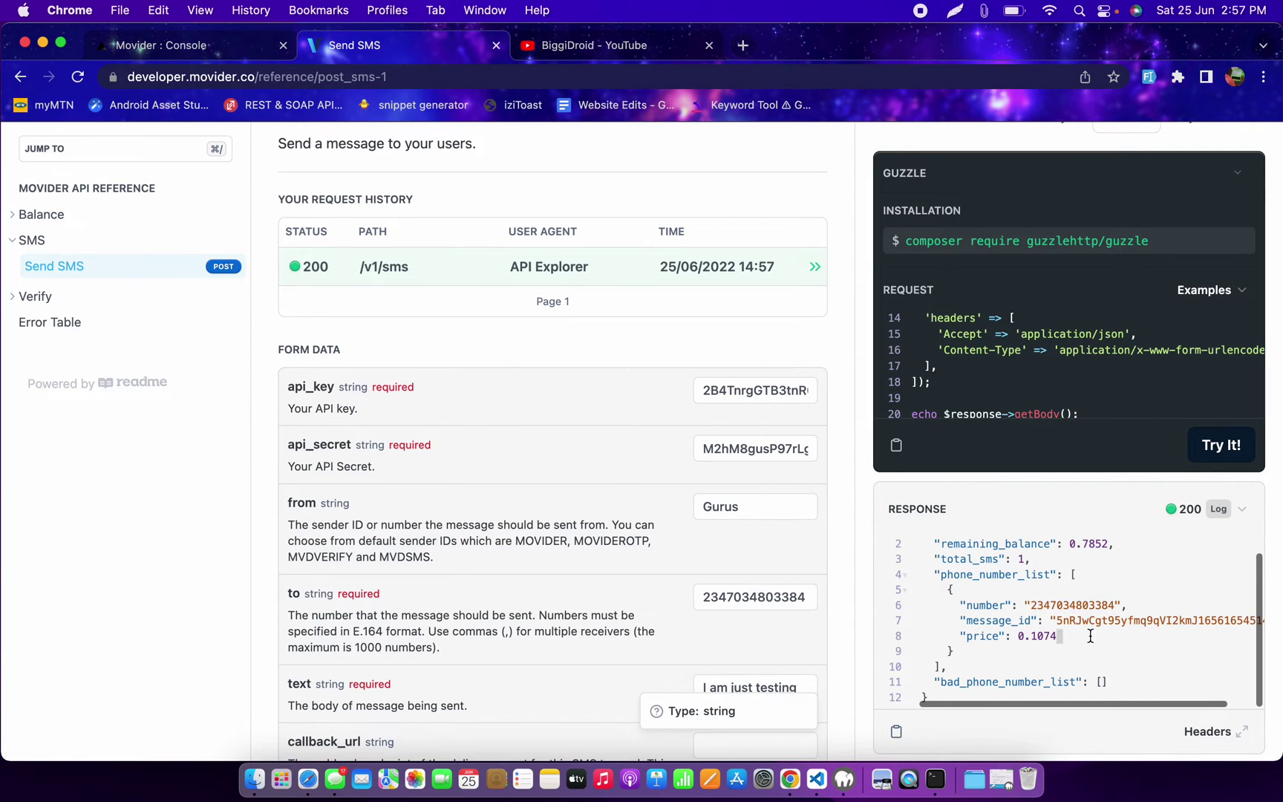
pyautogui.scroll(-1, 1090, 635)
pyautogui.click(1037, 641)
pyautogui.scroll(1, 995, 603)
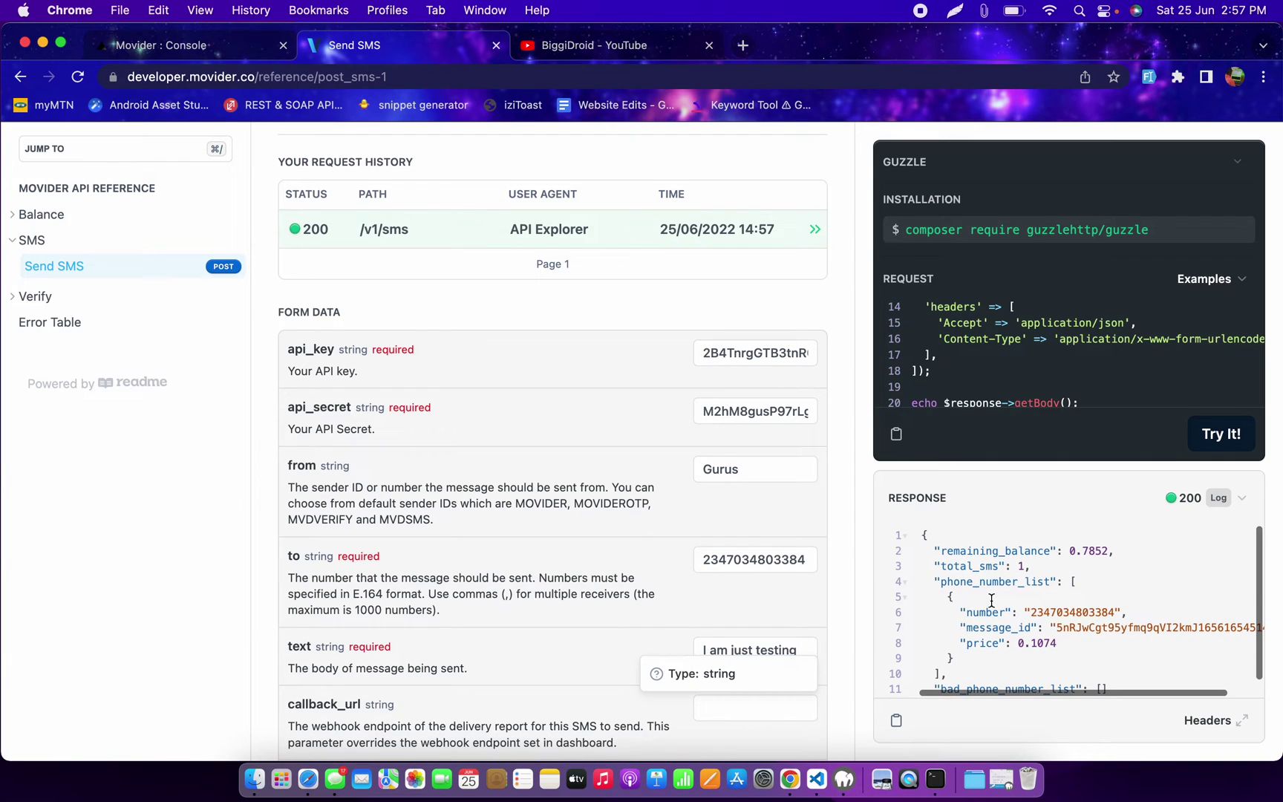
pyautogui.click(1055, 643)
pyautogui.scroll(4, 743, 518)
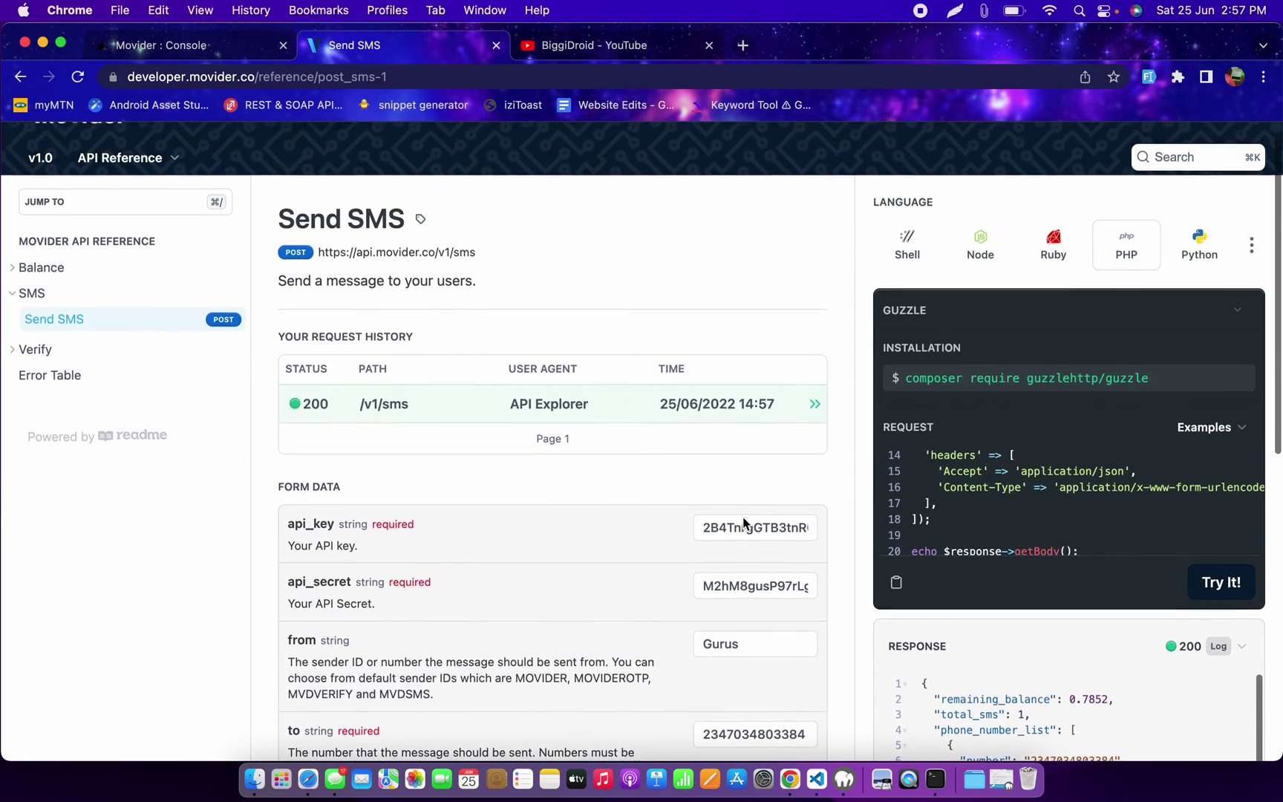
pyautogui.scroll(-2, 743, 518)
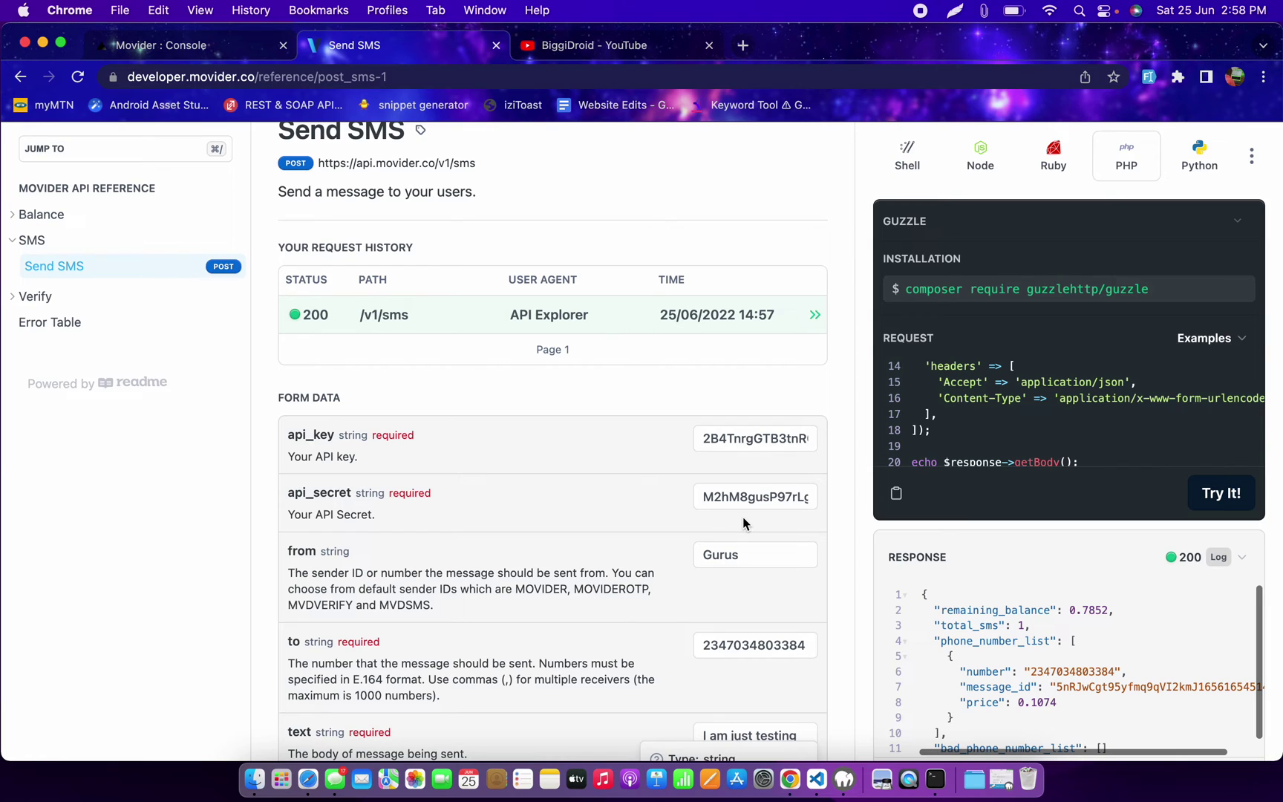
pyautogui.click(1209, 17)
pyautogui.moveTo(1146, 115)
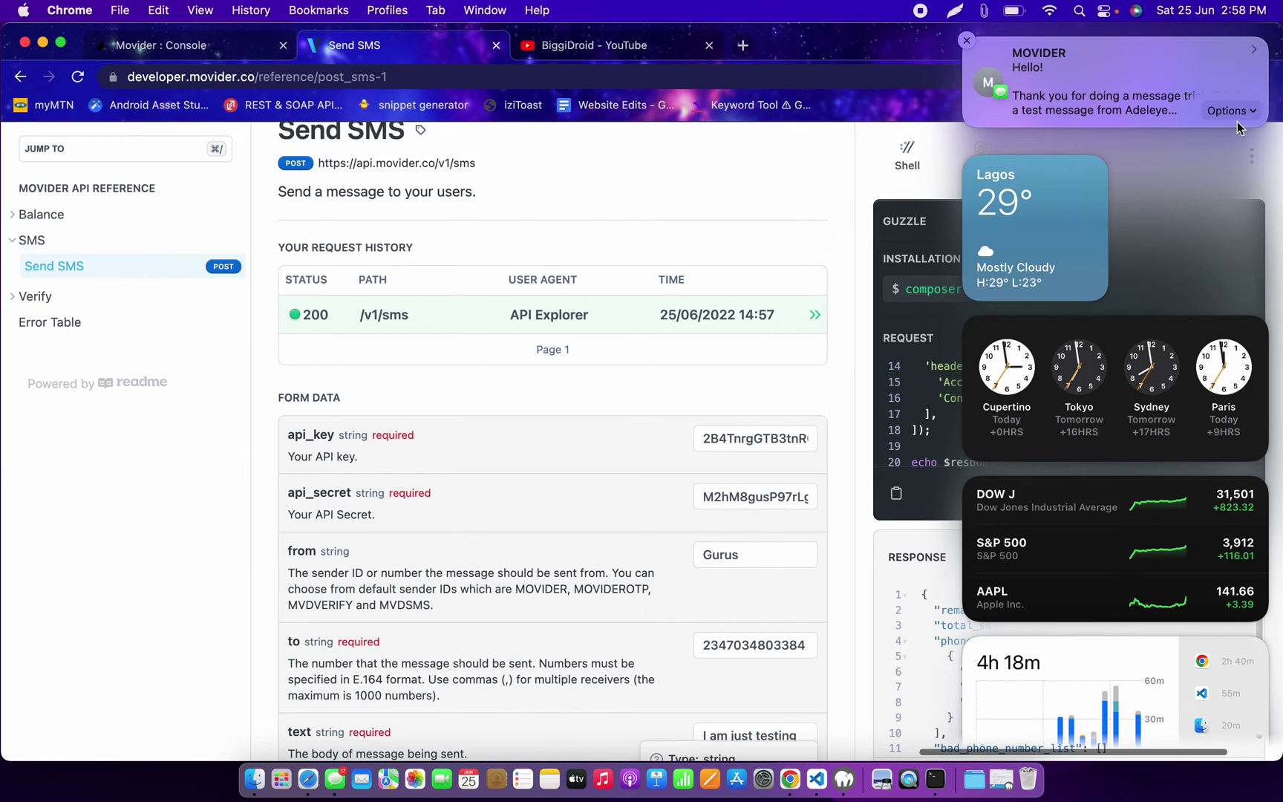
pyautogui.click(501, 446)
pyautogui.scroll(-2, 504, 451)
pyautogui.scroll(-8, 504, 452)
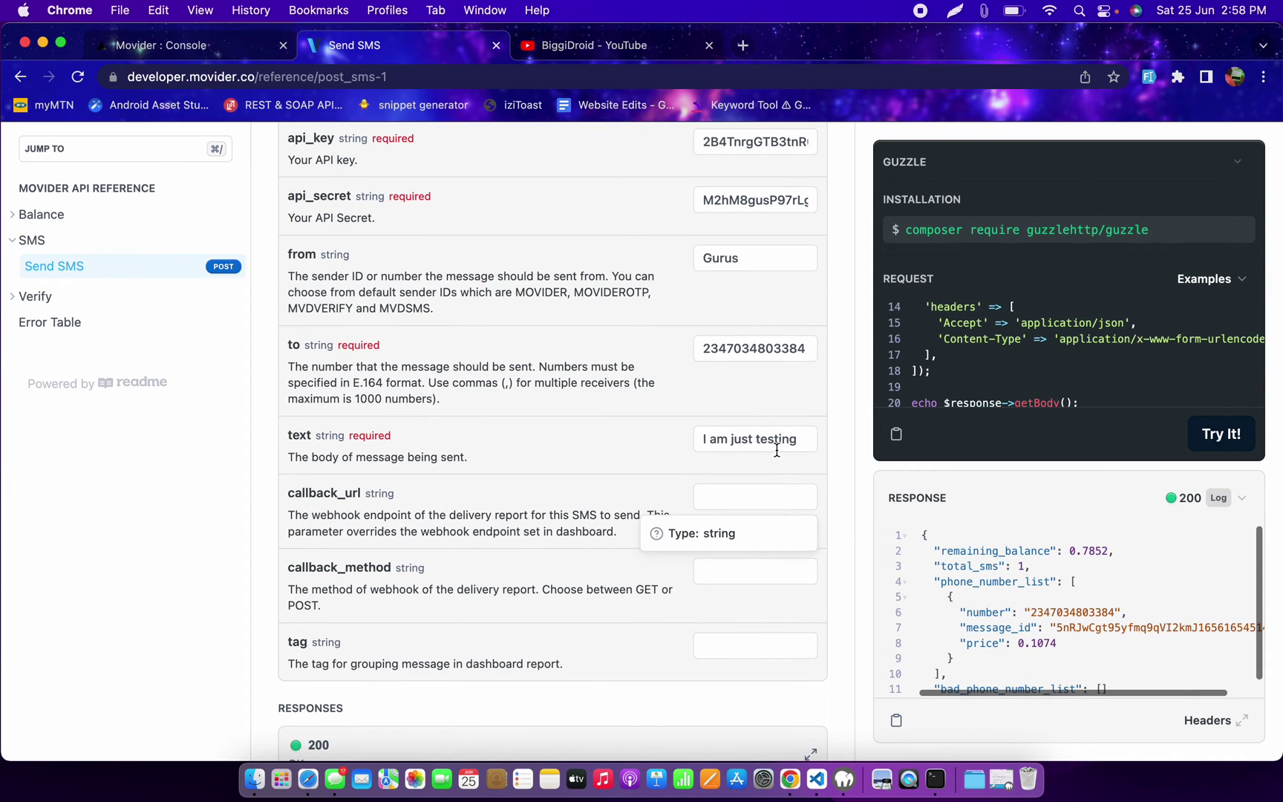
pyautogui.doubleClick(759, 440)
pyautogui.scroll(2, 576, 382)
pyautogui.scroll(10, 575, 381)
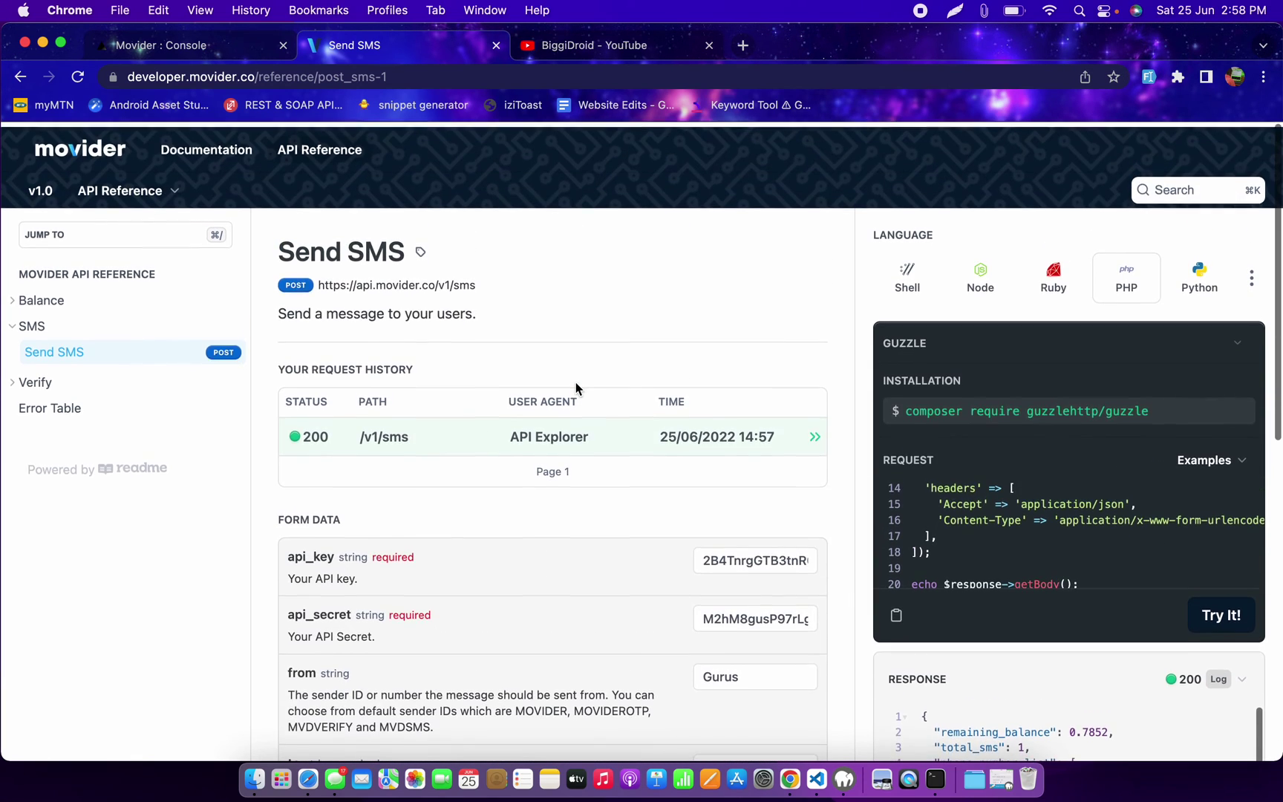